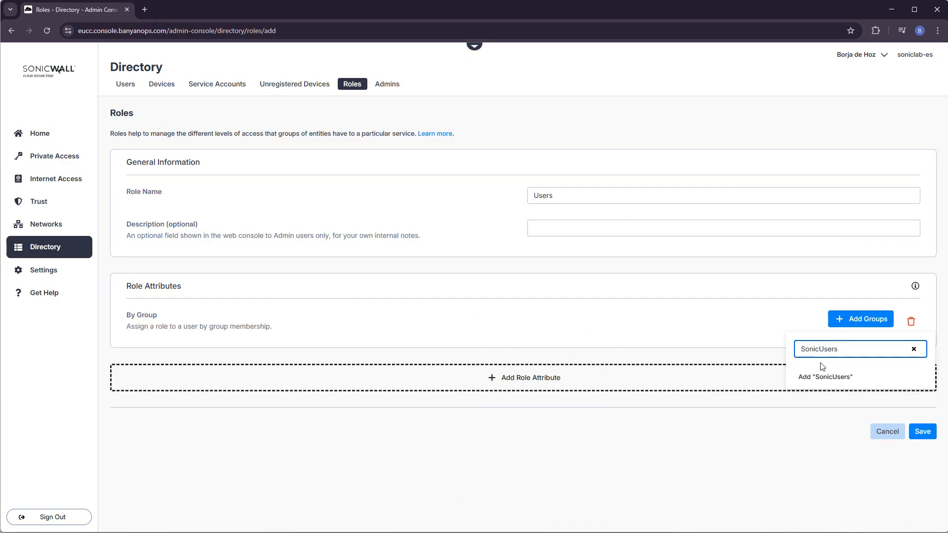
Assign the SonicUsers group to the Users role and save the role.
{"action": "left_click", "coordinate": [821, 380]}
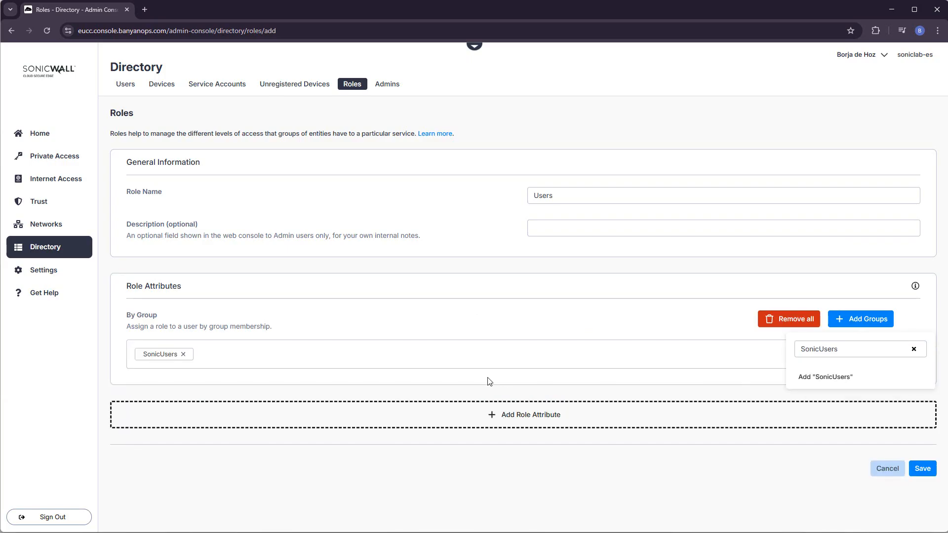
{"action": "left_click", "coordinate": [513, 272]}
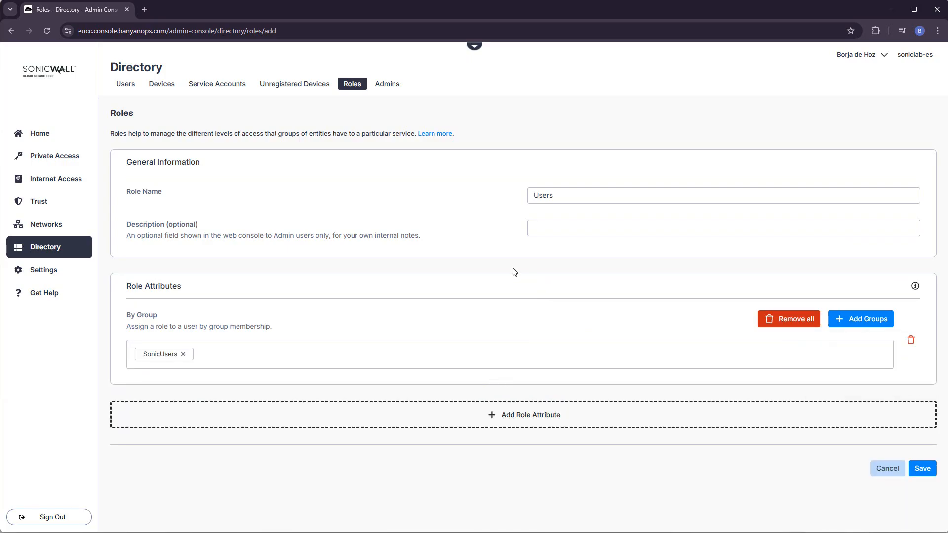
{"action": "left_click", "coordinate": [923, 469]}
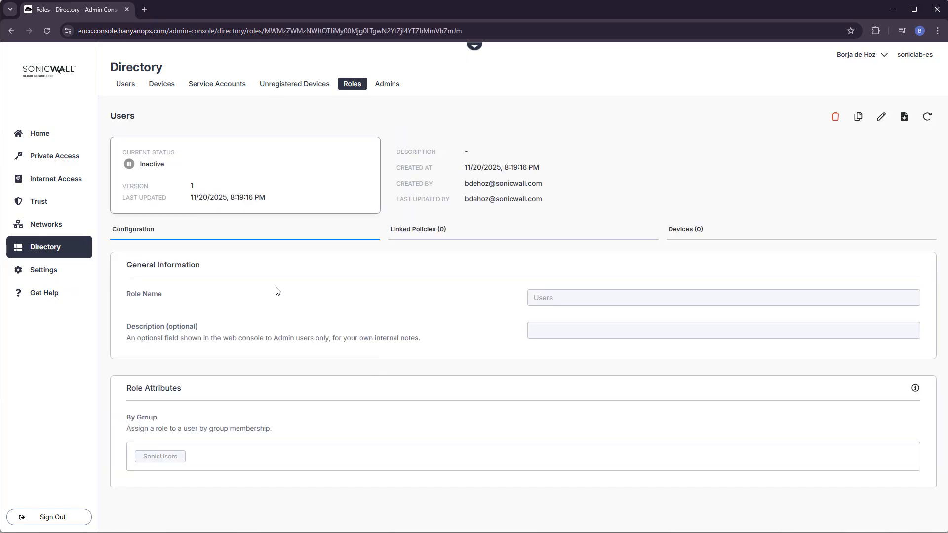
Start a new Tunnel Policy from Private Access > Access Policies.
{"action": "left_click", "coordinate": [53, 162]}
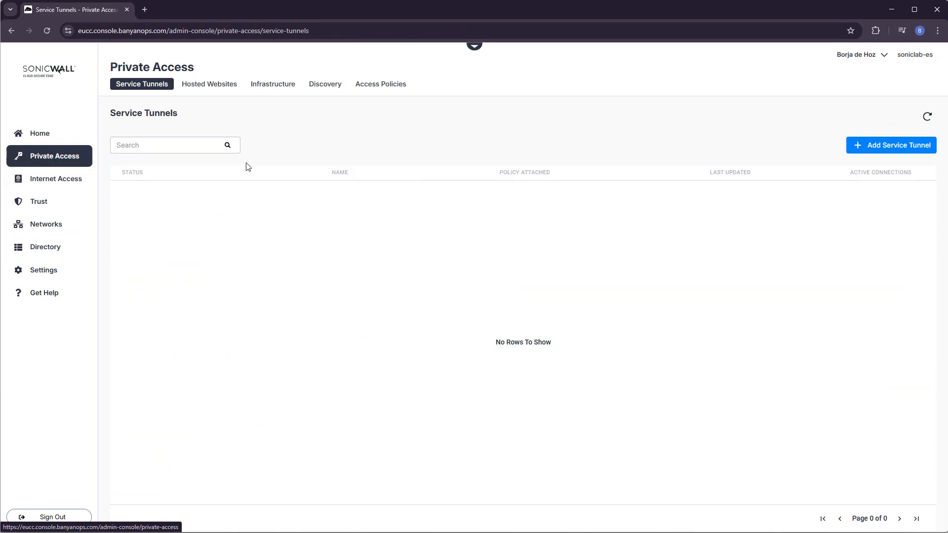
{"action": "left_click", "coordinate": [383, 85]}
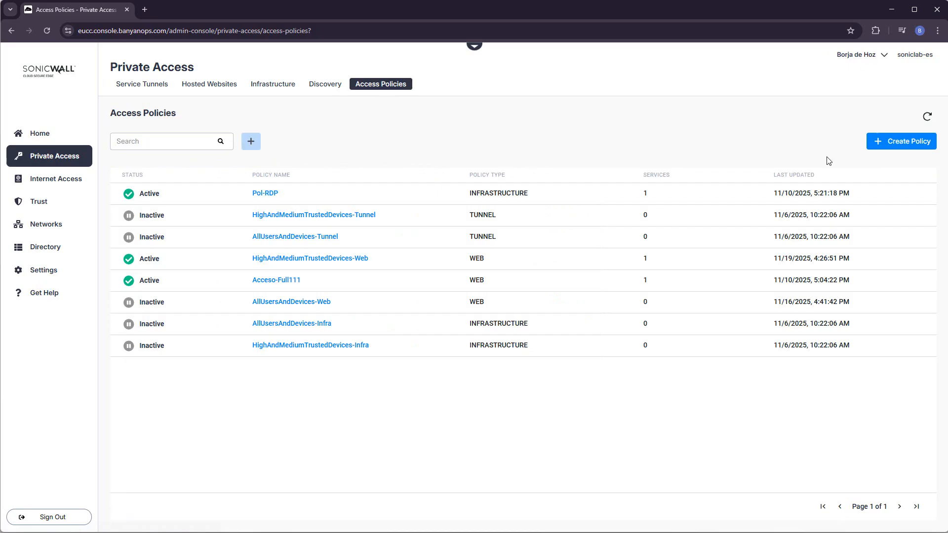
{"action": "left_click", "coordinate": [906, 147]}
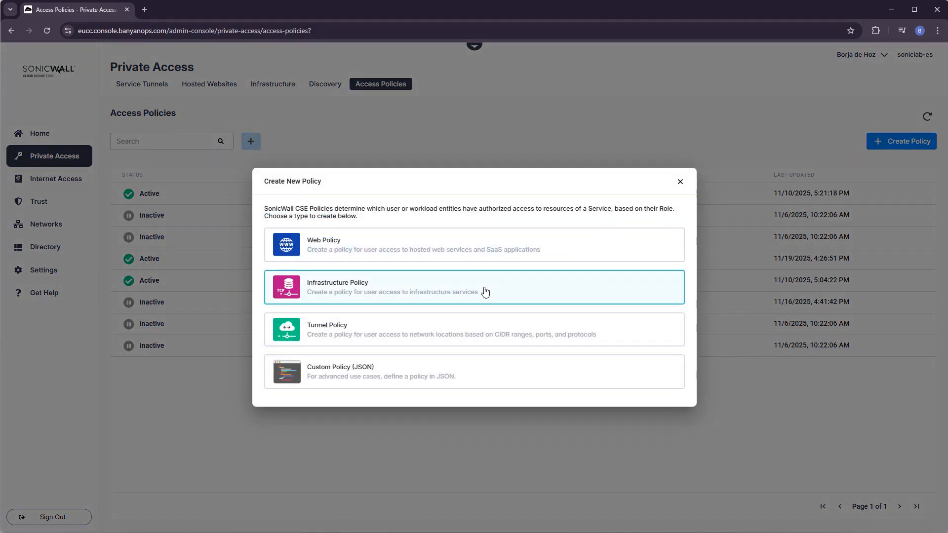
{"action": "left_click", "coordinate": [343, 334]}
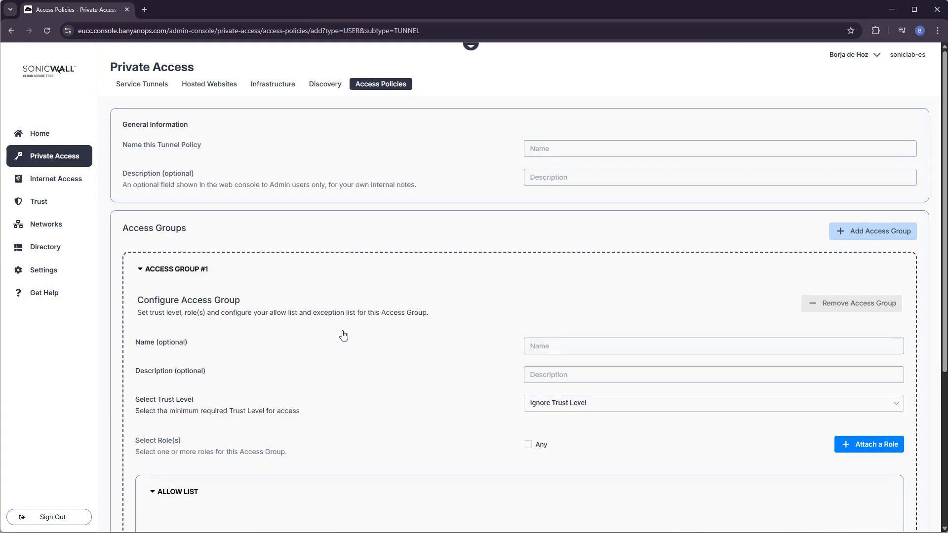
Name the policy CorporateTunnelPolicy with access group Users_access attached to the Users role.
{"action": "left_click", "coordinate": [553, 148]}
{"action": "type", "text": "CorporateTunnelPolicy"}
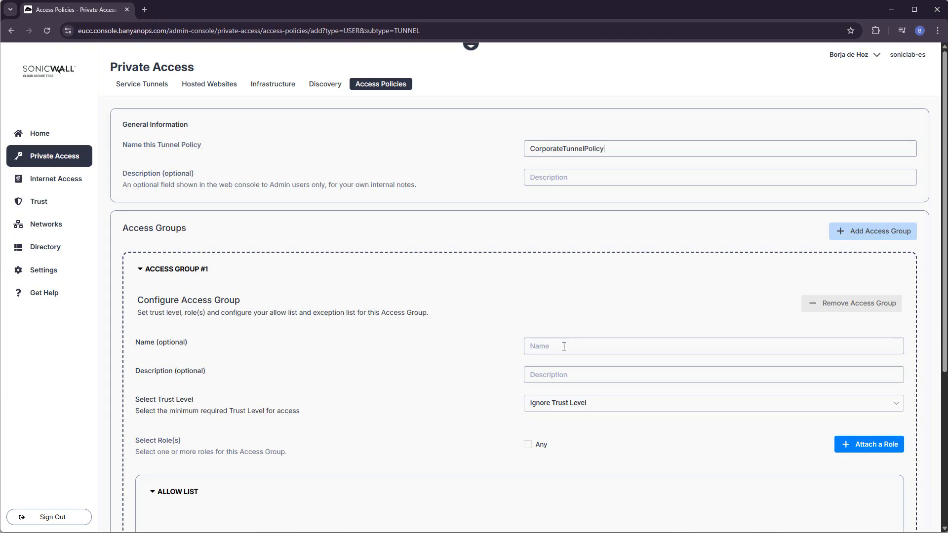
{"action": "left_click", "coordinate": [564, 347]}
{"action": "type", "text": "Users_access"}
{"action": "left_click", "coordinate": [866, 443]}
{"action": "left_click", "coordinate": [818, 404]}
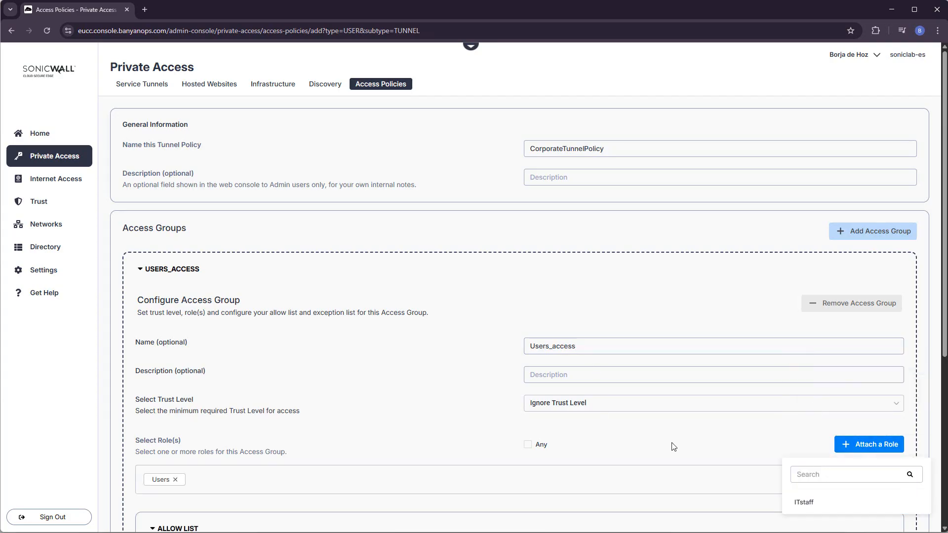
Allow IP 192.168.10.104 over TCP port 3389 and save the policy.
{"action": "scroll", "coordinate": [674, 445], "scroll_direction": "down", "scroll_amount": 3}
{"action": "left_click", "coordinate": [188, 448]}
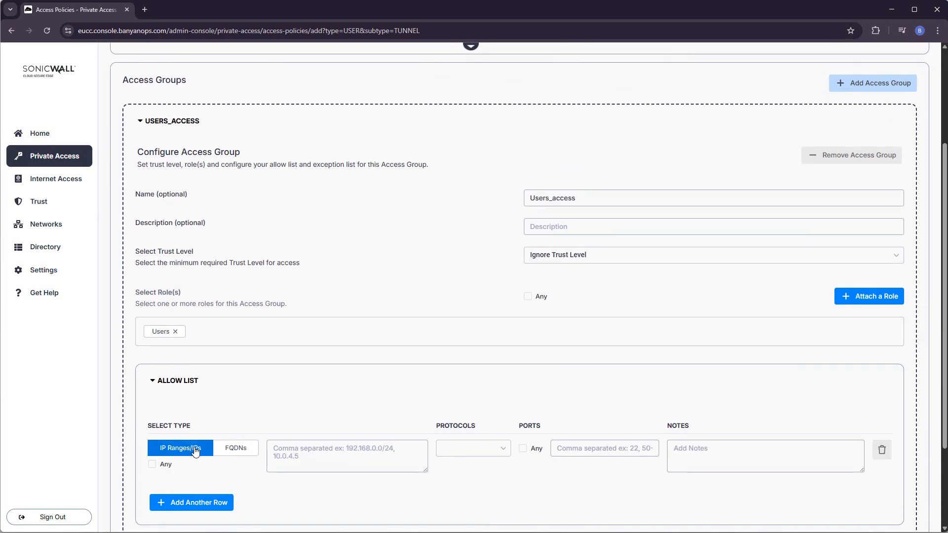
{"action": "type", "text": "192.168.10.104"}
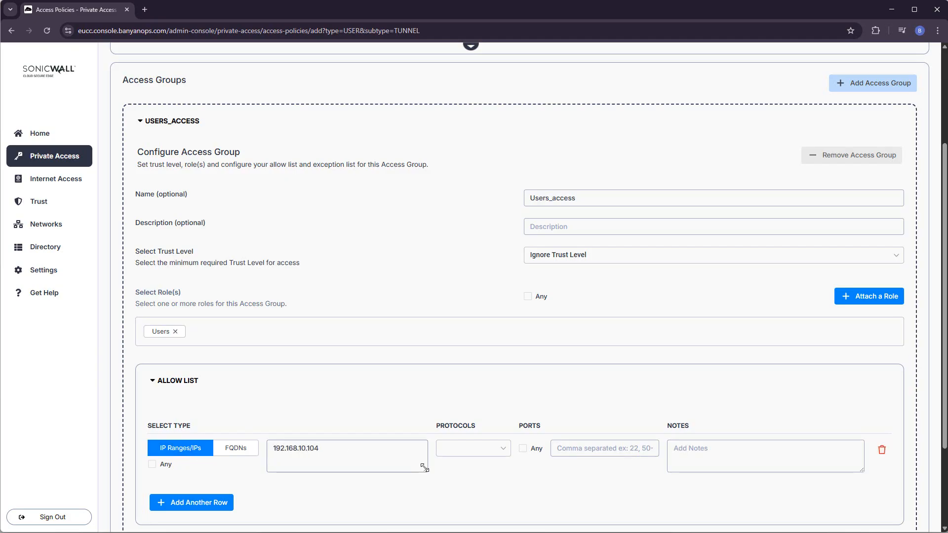
{"action": "left_click", "coordinate": [448, 449]}
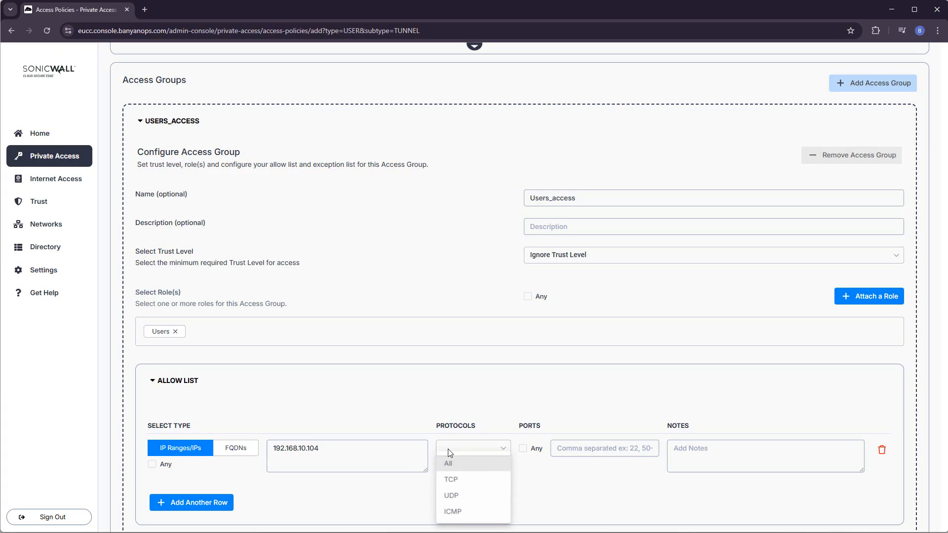
{"action": "left_click", "coordinate": [450, 480]}
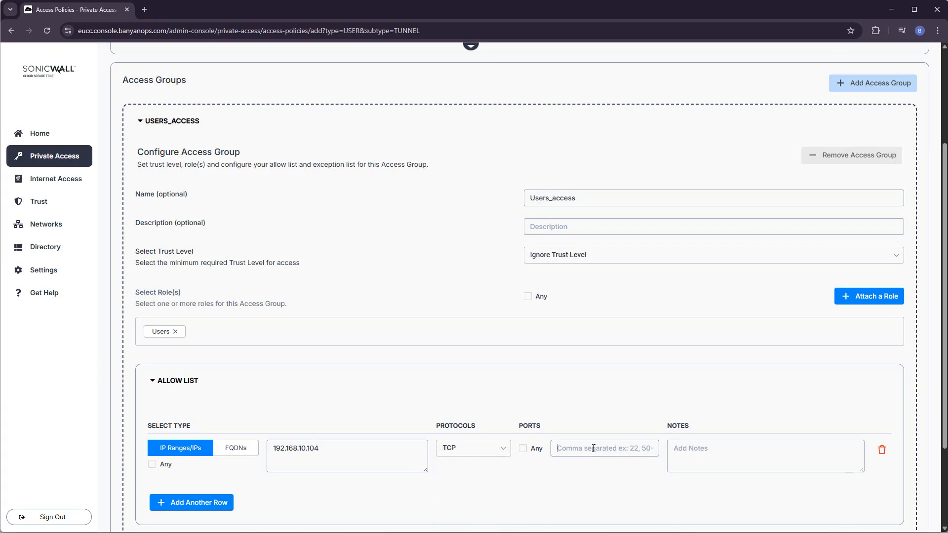
{"action": "type", "text": "3389"}
{"action": "scroll", "coordinate": [586, 455], "scroll_direction": "down", "scroll_amount": 2}
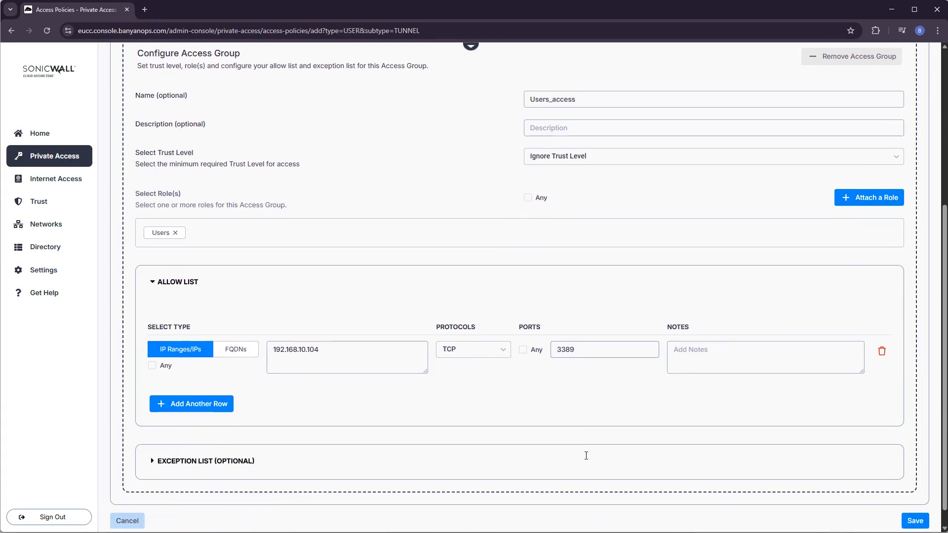
{"action": "left_click", "coordinate": [909, 522]}
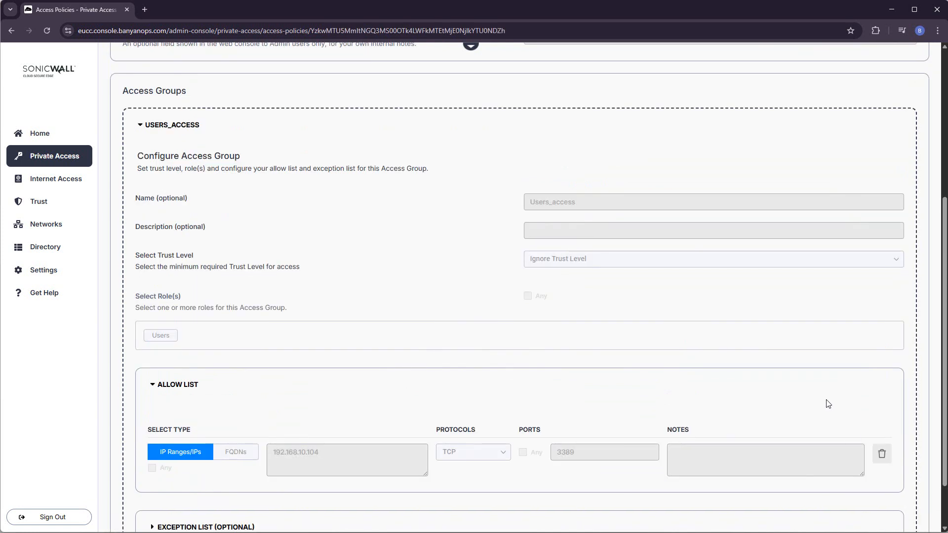
Edit CorporateTunnelPolicy, add a blank second access group, and collapse USERS_ACCESS.
{"action": "scroll", "coordinate": [870, 405], "scroll_direction": "up", "scroll_amount": 5}
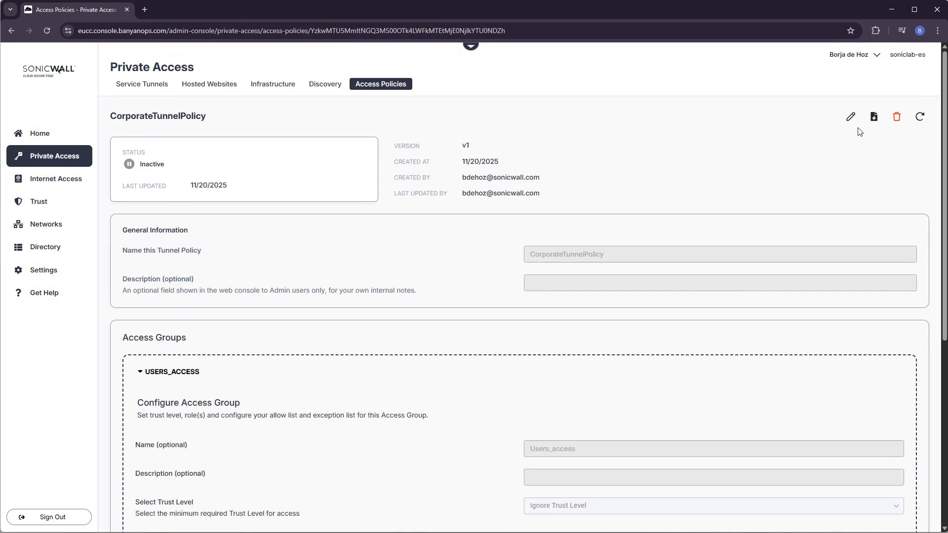
{"action": "left_click", "coordinate": [850, 117]}
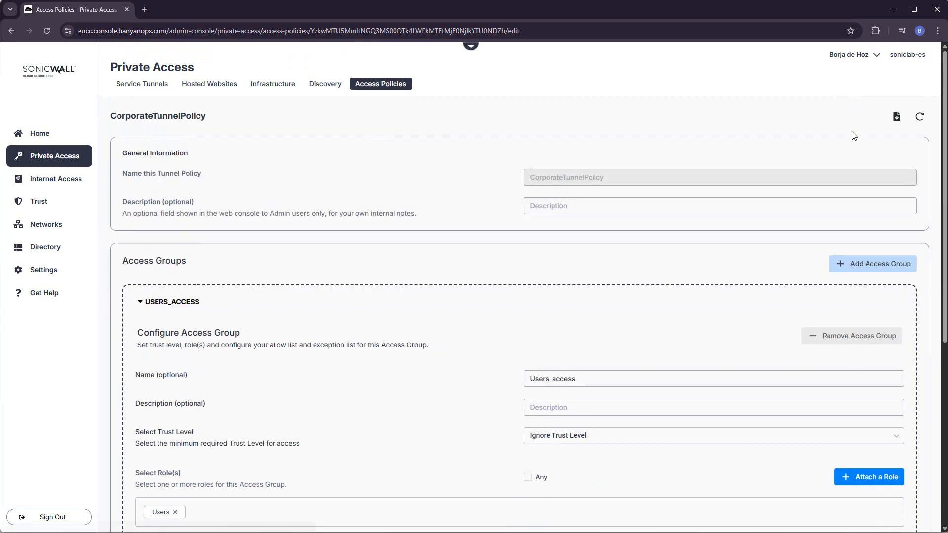
{"action": "left_click", "coordinate": [864, 265]}
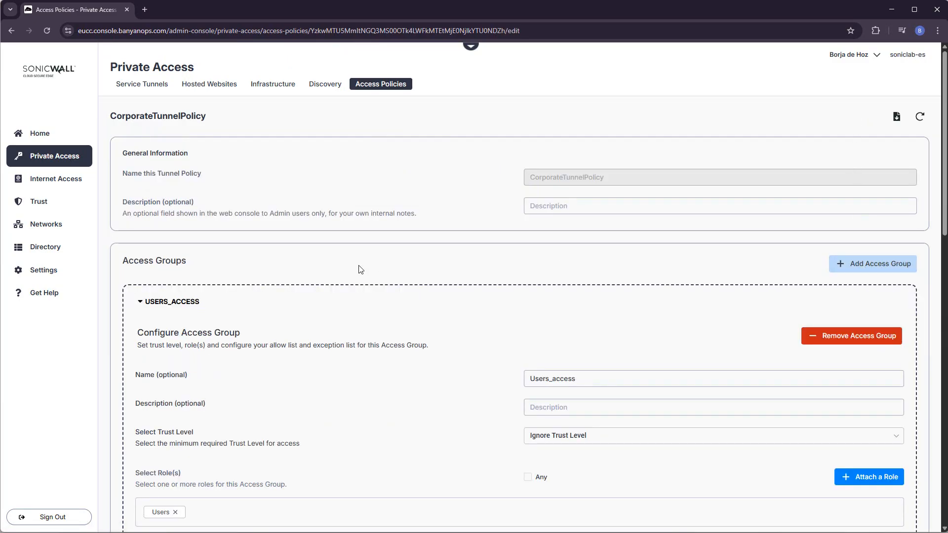
{"action": "left_click", "coordinate": [150, 307]}
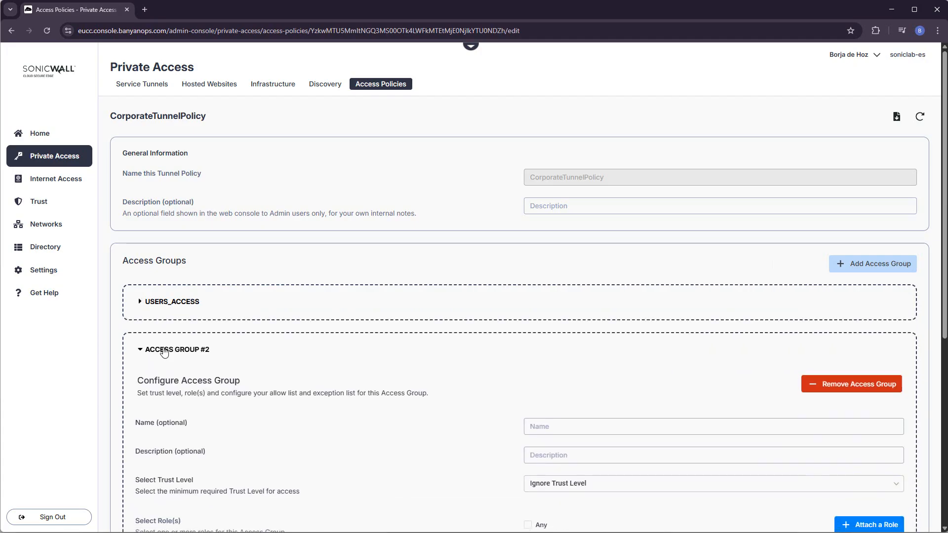
Name the second access group ITAccess and attach the ITstaff role.
{"action": "left_click", "coordinate": [571, 424]}
{"action": "type", "text": "IT Access"}
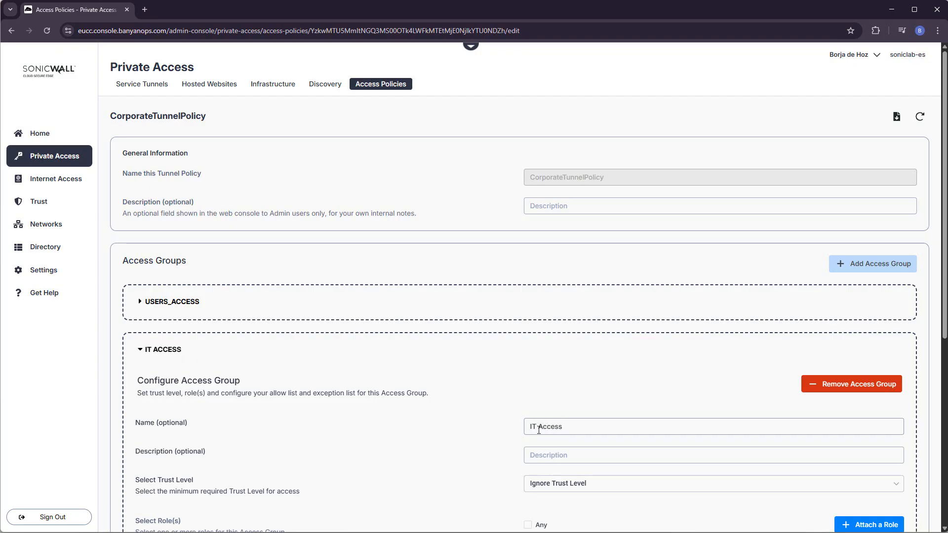
{"action": "key", "text": "BackSpace"}
{"action": "scroll", "coordinate": [541, 426], "scroll_direction": "down", "scroll_amount": 2}
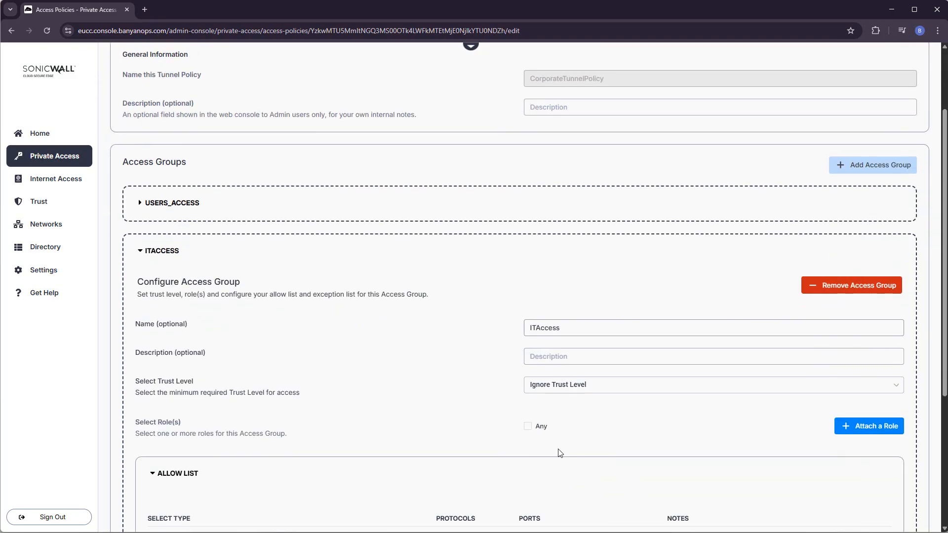
{"action": "left_click", "coordinate": [869, 426]}
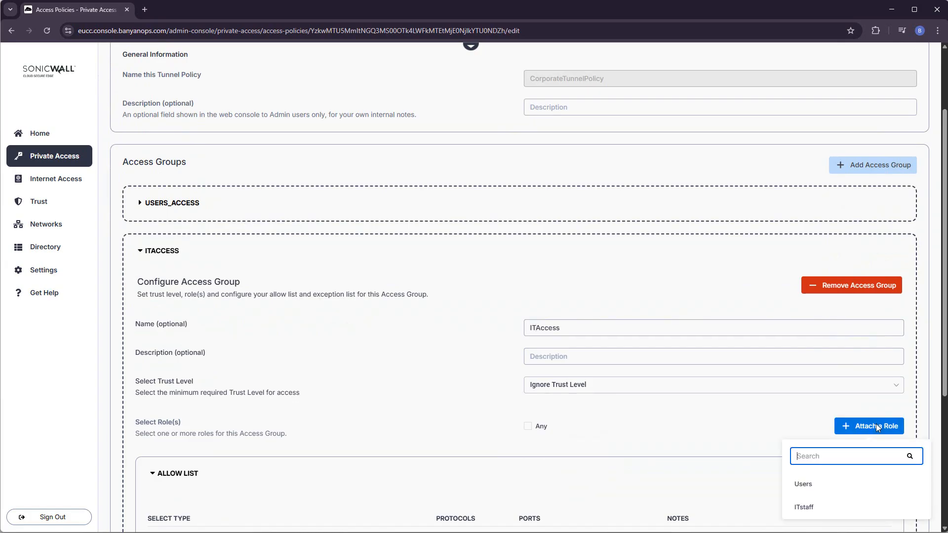
{"action": "left_click", "coordinate": [804, 507]}
{"action": "scroll", "coordinate": [578, 432], "scroll_direction": "down", "scroll_amount": 4}
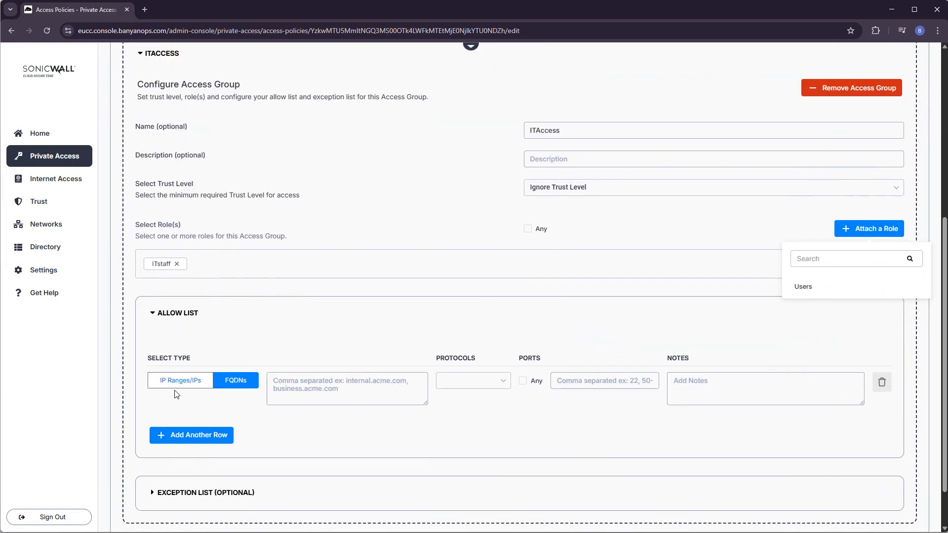
{"action": "left_click", "coordinate": [184, 405]}
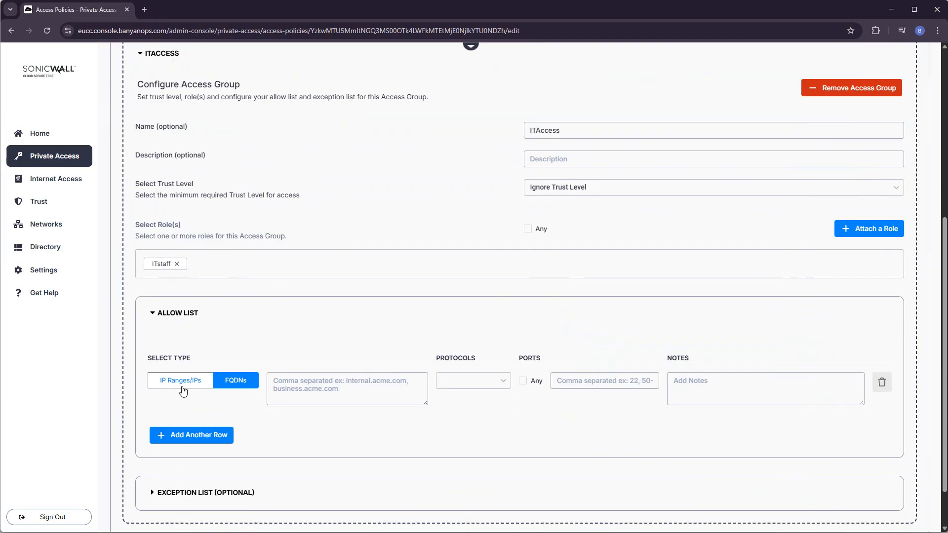
Allow any IP, any port and all protocols for ITAccess, then save the policy.
{"action": "left_click", "coordinate": [181, 384]}
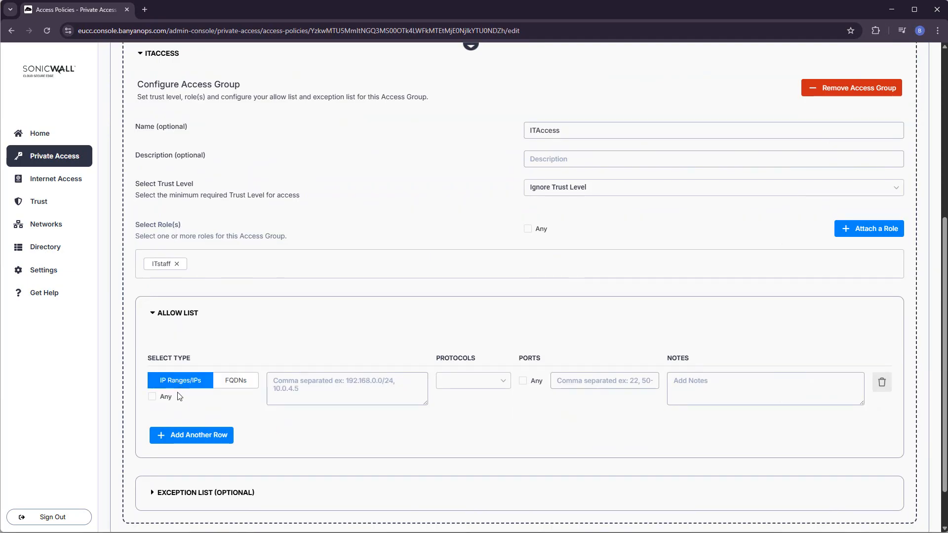
{"action": "left_click", "coordinate": [152, 397]}
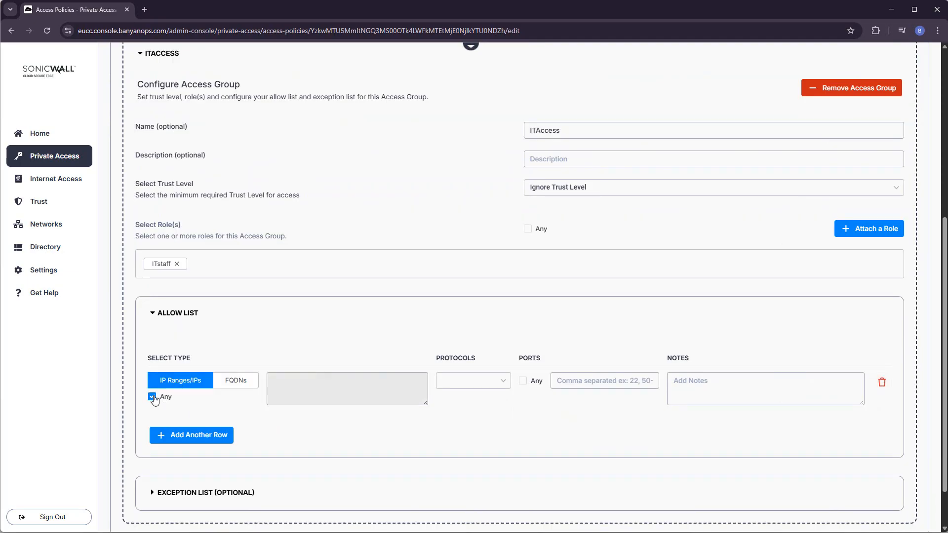
{"action": "left_click", "coordinate": [524, 383]}
{"action": "scroll", "coordinate": [585, 418], "scroll_direction": "down", "scroll_amount": 2}
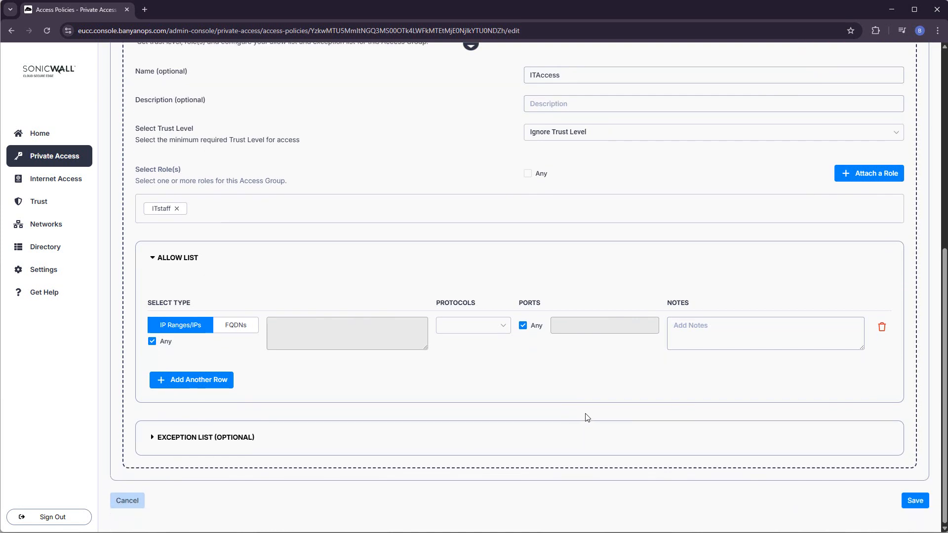
{"action": "left_click", "coordinate": [915, 500]}
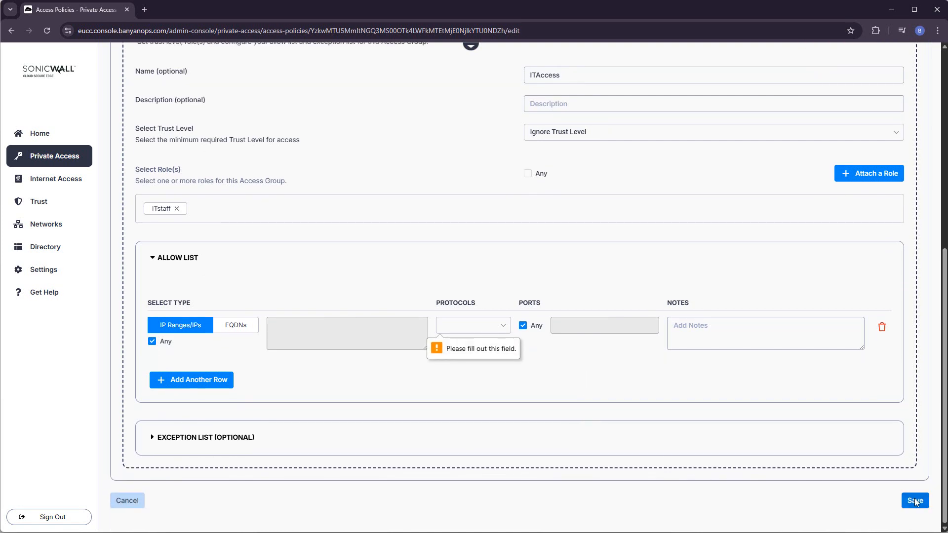
{"action": "left_click", "coordinate": [489, 328]}
{"action": "left_click", "coordinate": [466, 348]}
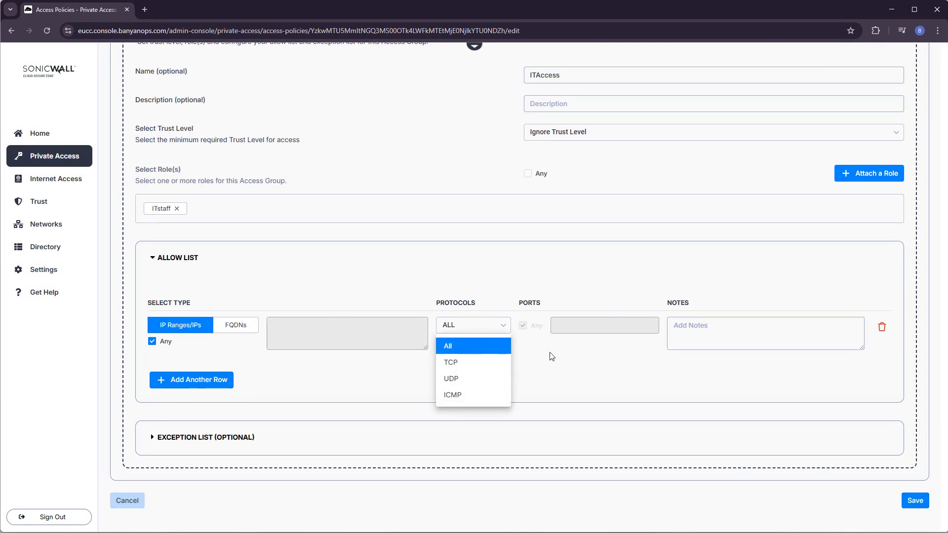
{"action": "left_click", "coordinate": [914, 496]}
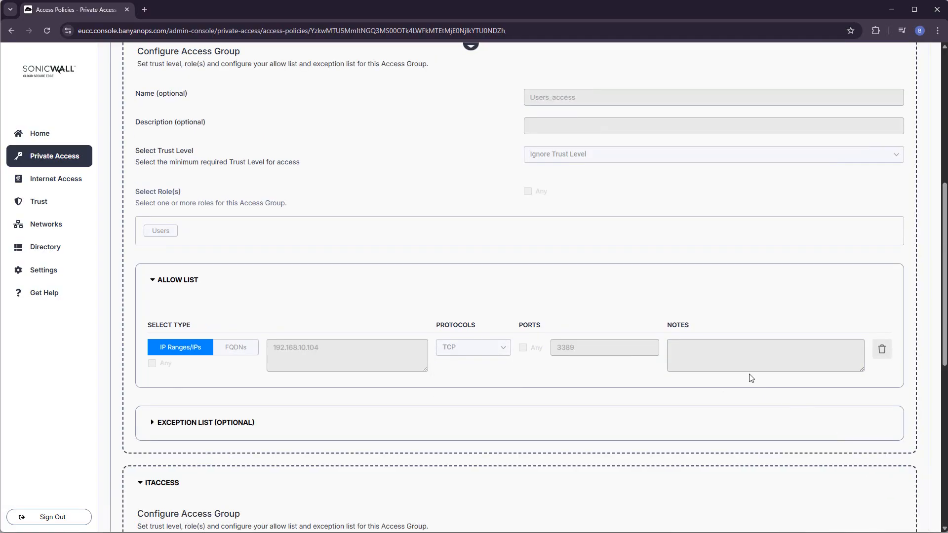
Collapse the USERS_ACCESS and ITACCESS groups in the saved policy.
{"action": "scroll", "coordinate": [760, 395], "scroll_direction": "down", "scroll_amount": 8}
{"action": "scroll", "coordinate": [813, 449], "scroll_direction": "up", "scroll_amount": 12}
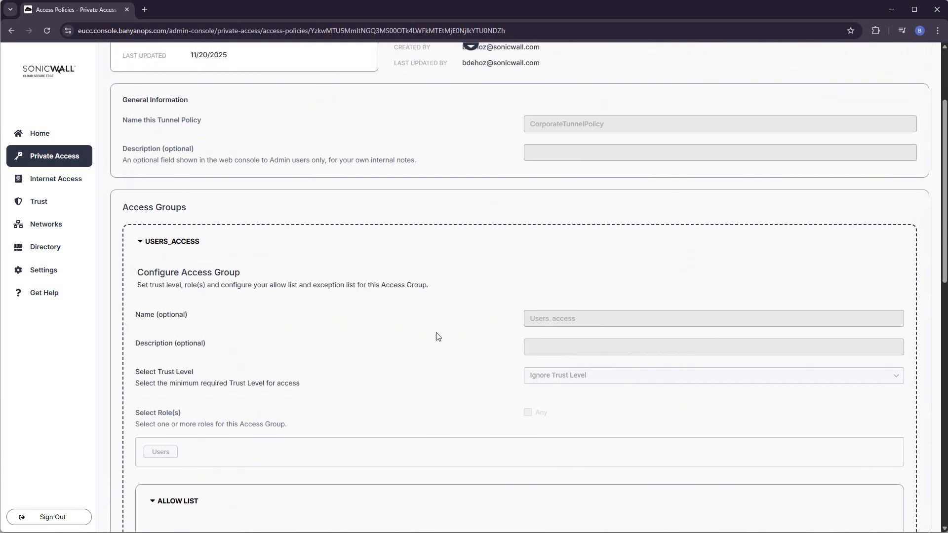
{"action": "left_click", "coordinate": [169, 241]}
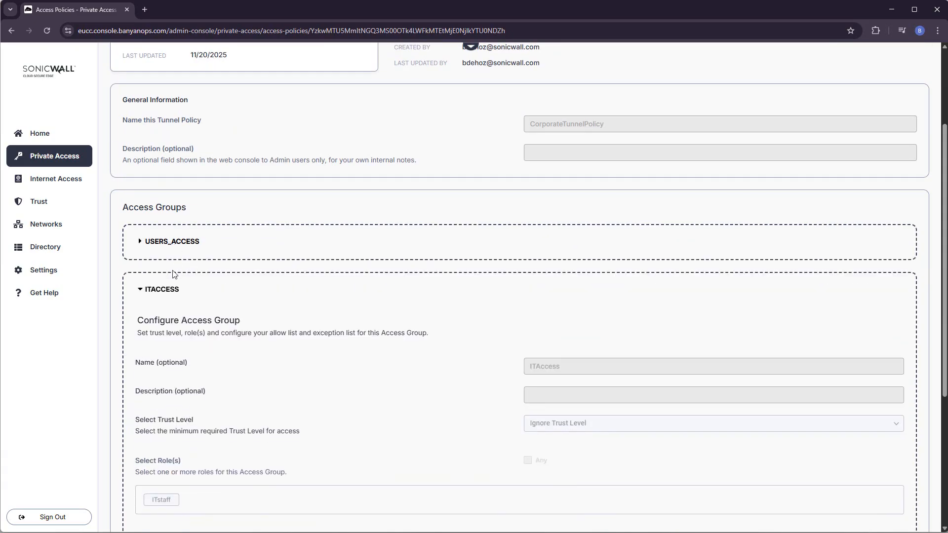
{"action": "left_click", "coordinate": [162, 288]}
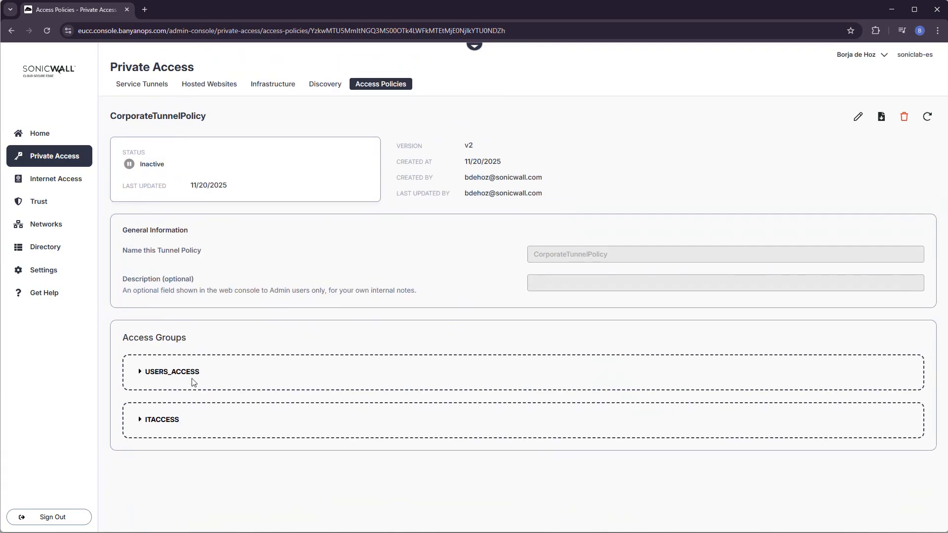
Create a service tunnel named CorpTunnel using the TZ-80 connector's private networks.
{"action": "left_click", "coordinate": [160, 86]}
{"action": "left_click", "coordinate": [874, 146]}
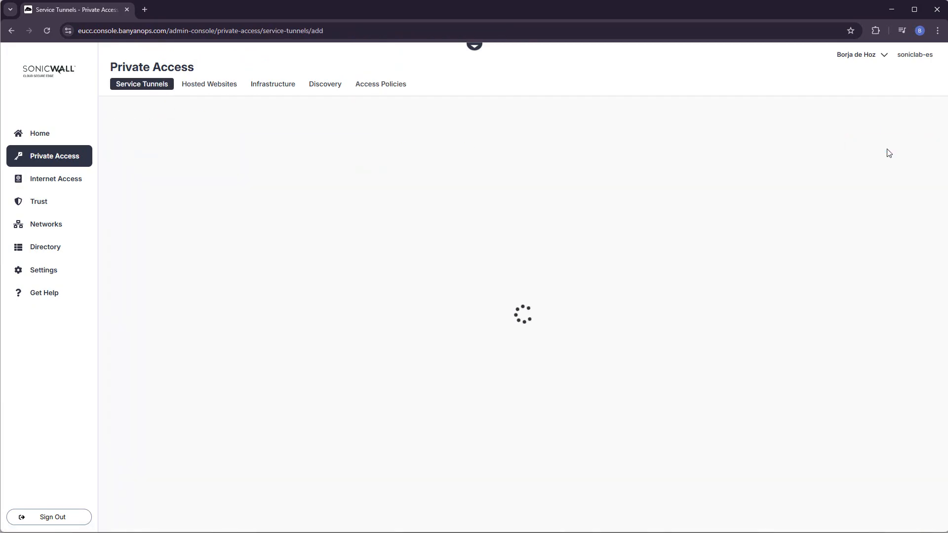
{"action": "left_click", "coordinate": [596, 157]}
{"action": "type", "text": "CorpTunnel"}
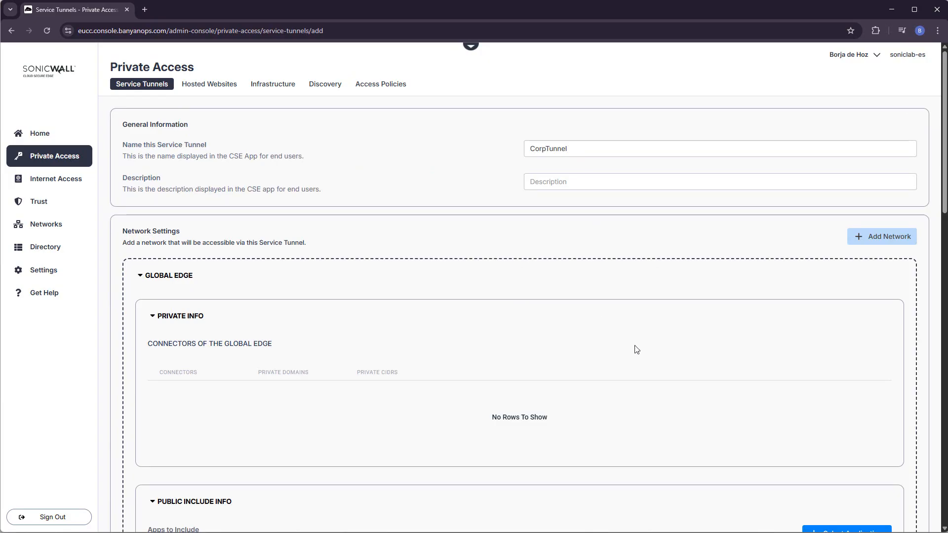
{"action": "left_click", "coordinate": [890, 238]}
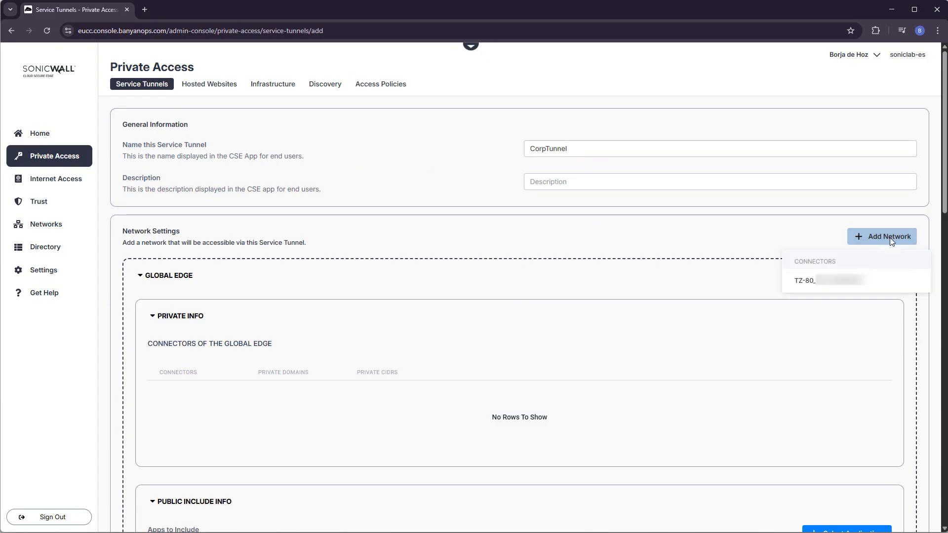
{"action": "left_click", "coordinate": [843, 284]}
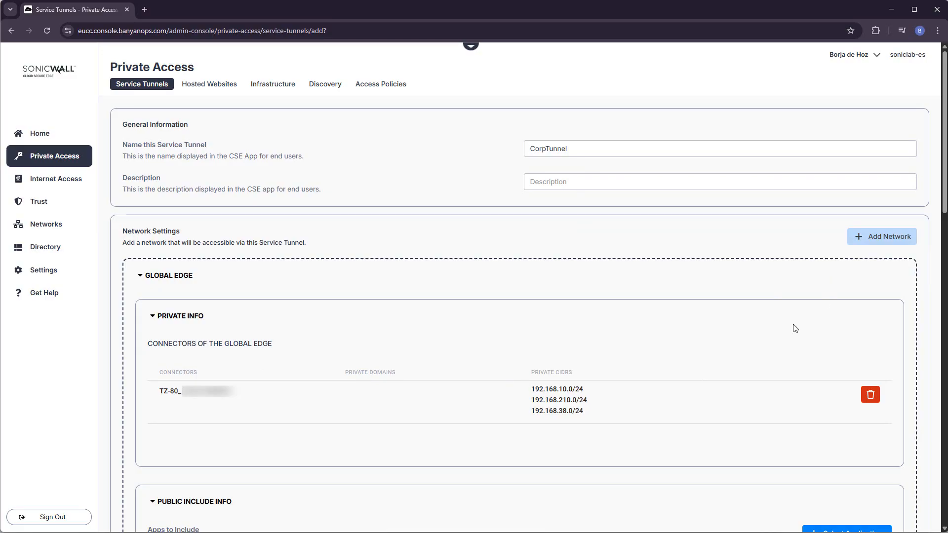
{"action": "scroll", "coordinate": [795, 329], "scroll_direction": "down", "scroll_amount": 4}
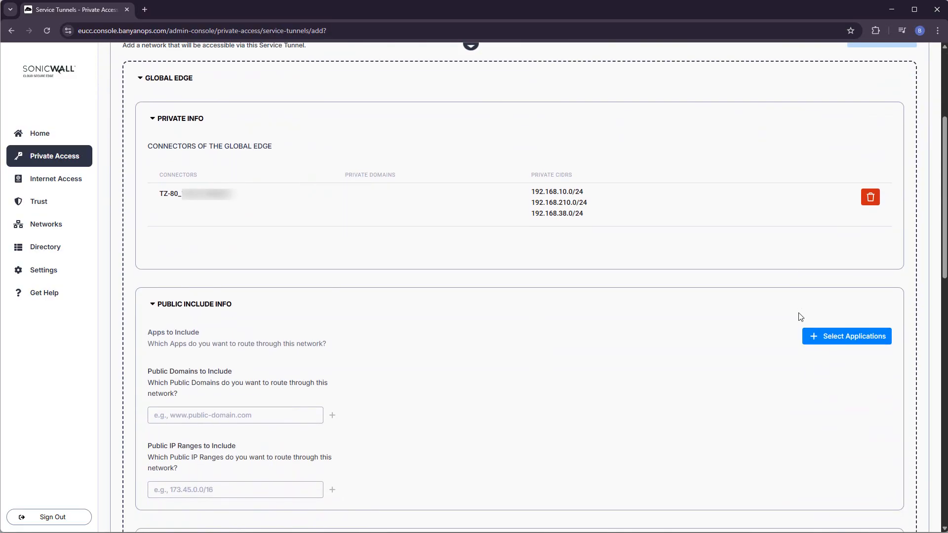
{"action": "scroll", "coordinate": [801, 317], "scroll_direction": "down", "scroll_amount": 9}
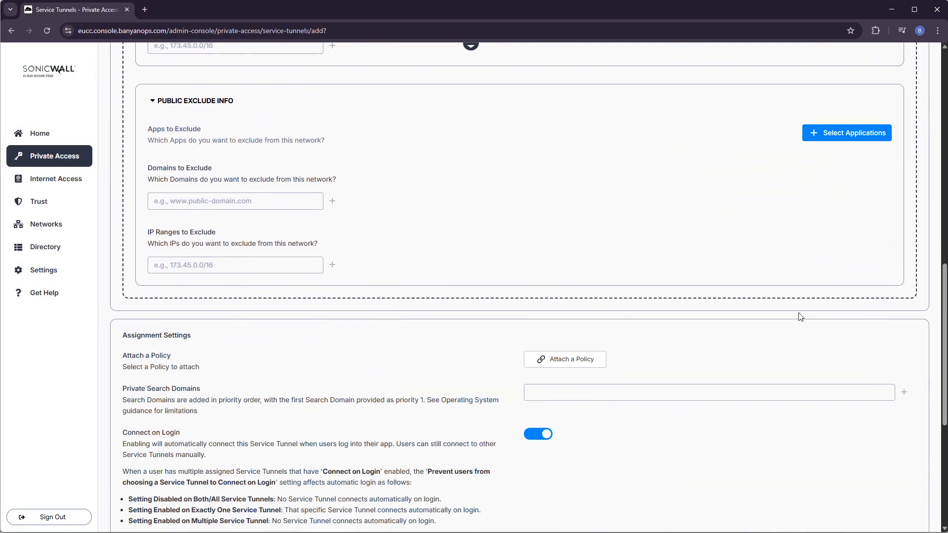
{"action": "scroll", "coordinate": [801, 317], "scroll_direction": "down", "scroll_amount": 1}
Attach CorporateTunnelPolicy, turn Connect on Login off, and save CorpTunnel.
{"action": "left_click", "coordinate": [576, 311]}
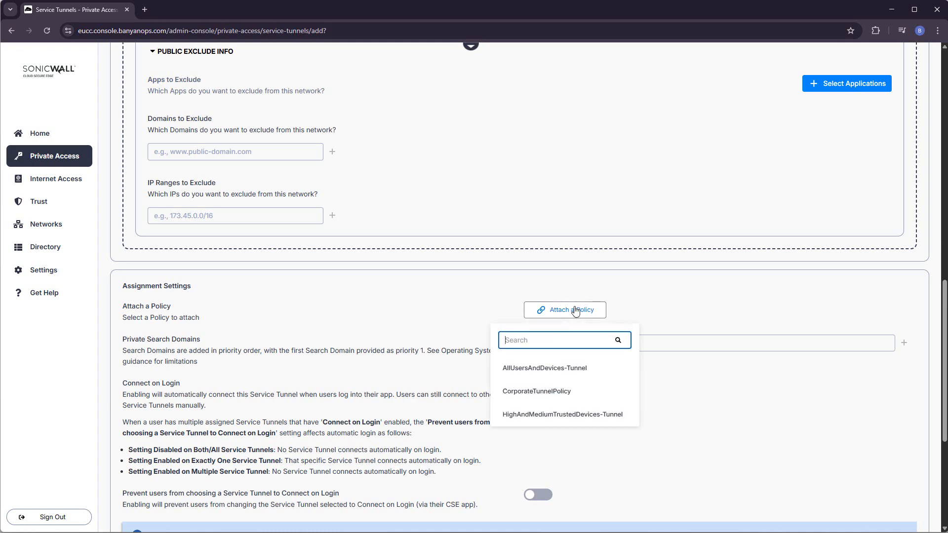
{"action": "left_click", "coordinate": [559, 391]}
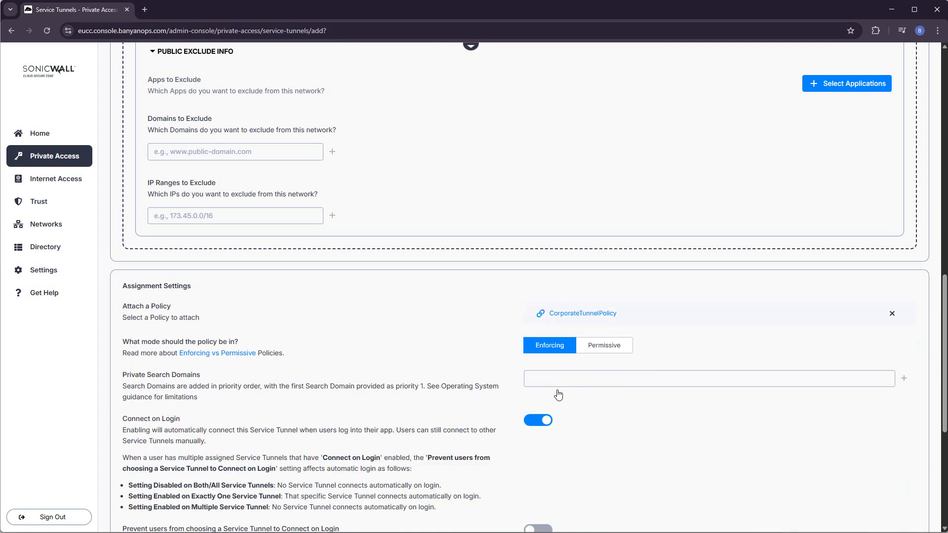
{"action": "left_click", "coordinate": [547, 420]}
{"action": "scroll", "coordinate": [714, 431], "scroll_direction": "down", "scroll_amount": 1}
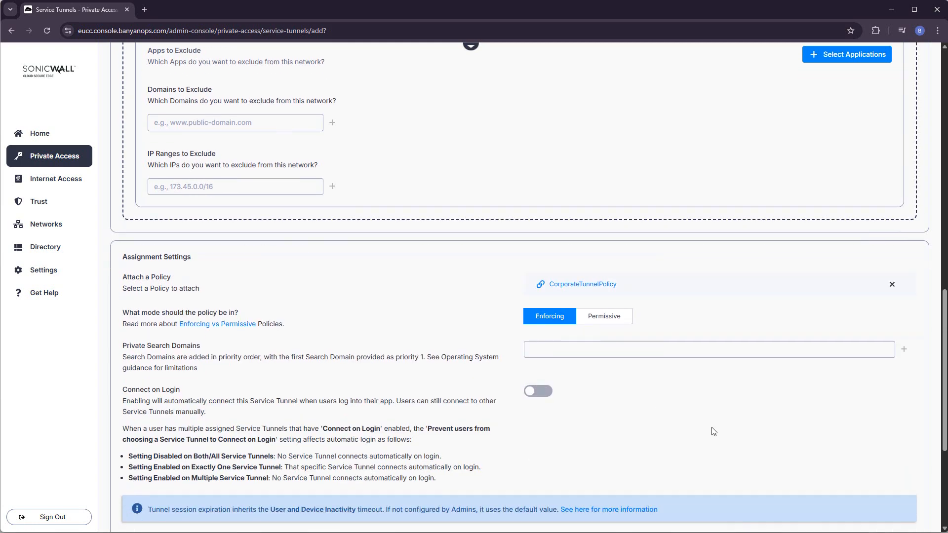
{"action": "scroll", "coordinate": [713, 431], "scroll_direction": "down", "scroll_amount": 4}
{"action": "left_click", "coordinate": [915, 499]}
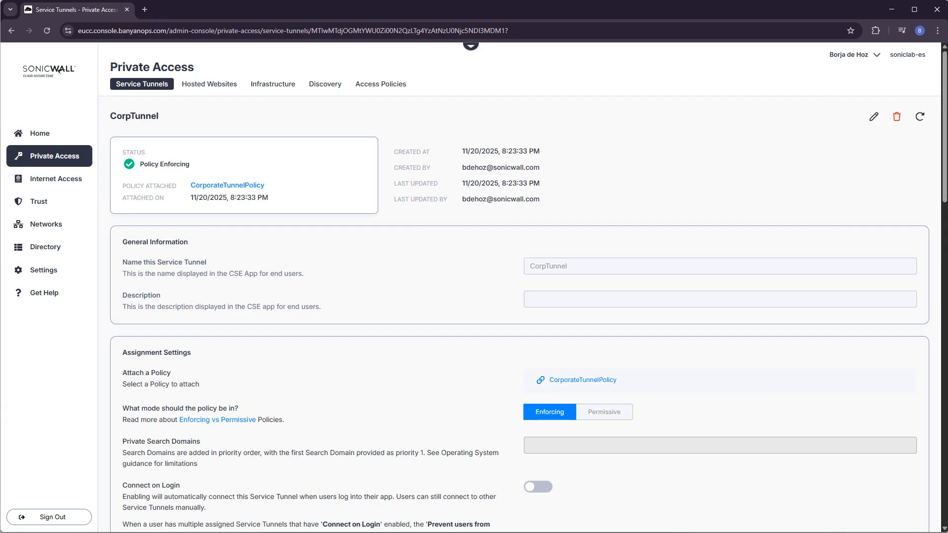
Add a new organization in CSE App by submitting its invite code.
{"action": "left_click", "coordinate": [332, 138]}
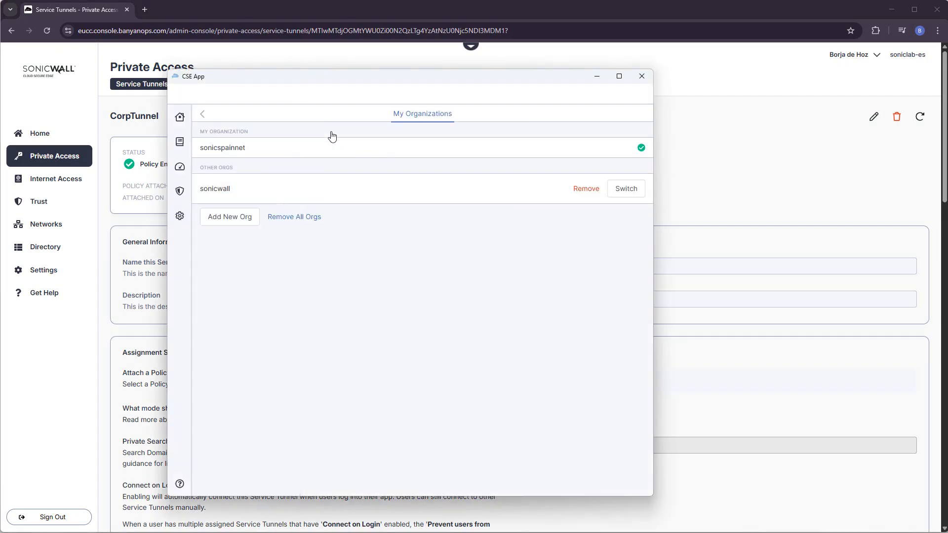
{"action": "left_click", "coordinate": [233, 218]}
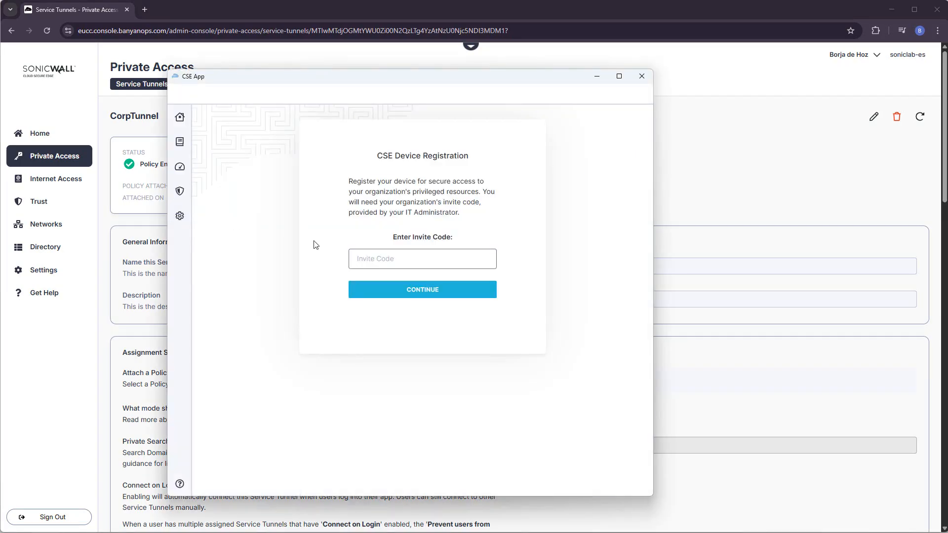
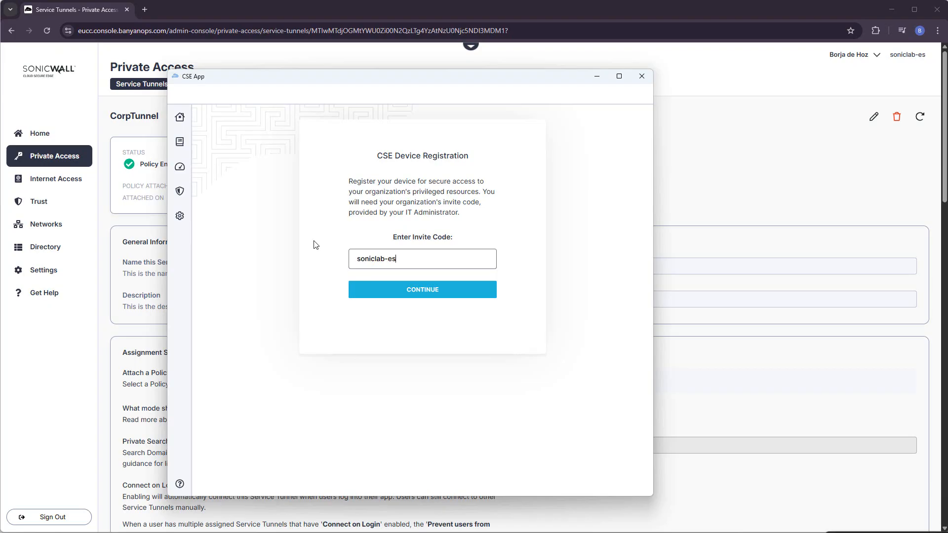
{"action": "key", "text": "Return"}
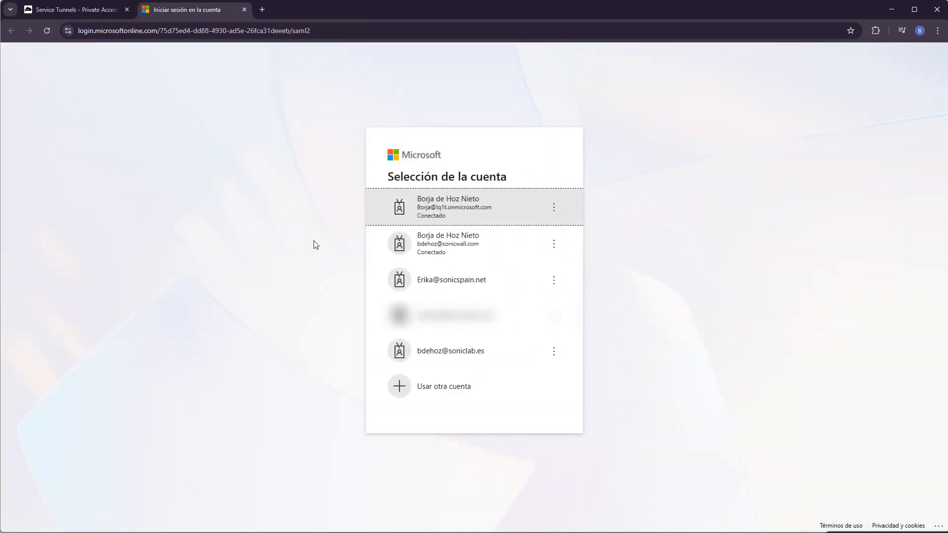
Sign in with the test user's Microsoft account and password, then view CorpTunnel's subnets.
{"action": "left_click", "coordinate": [447, 287]}
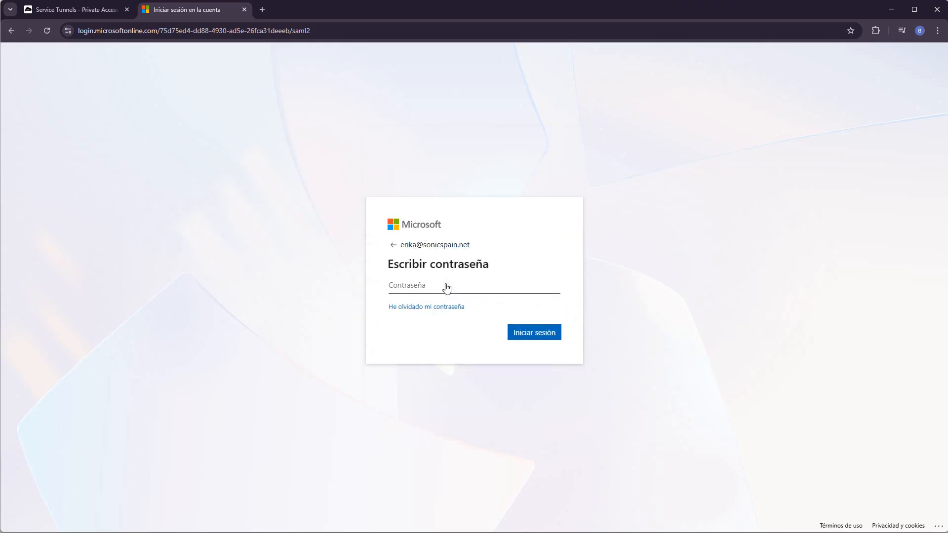
{"action": "type", "text": "•••••••••"}
{"action": "key", "text": "Return"}
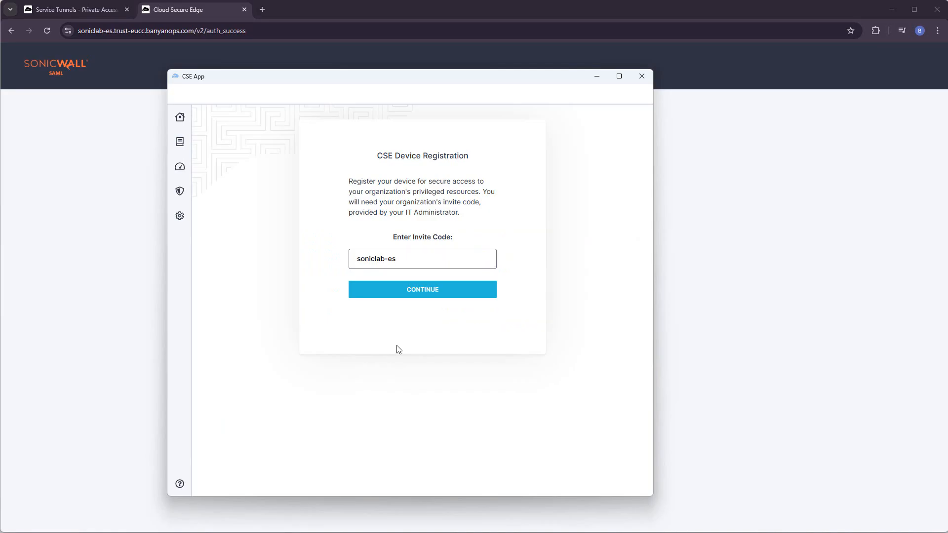
{"action": "key", "text": "Return"}
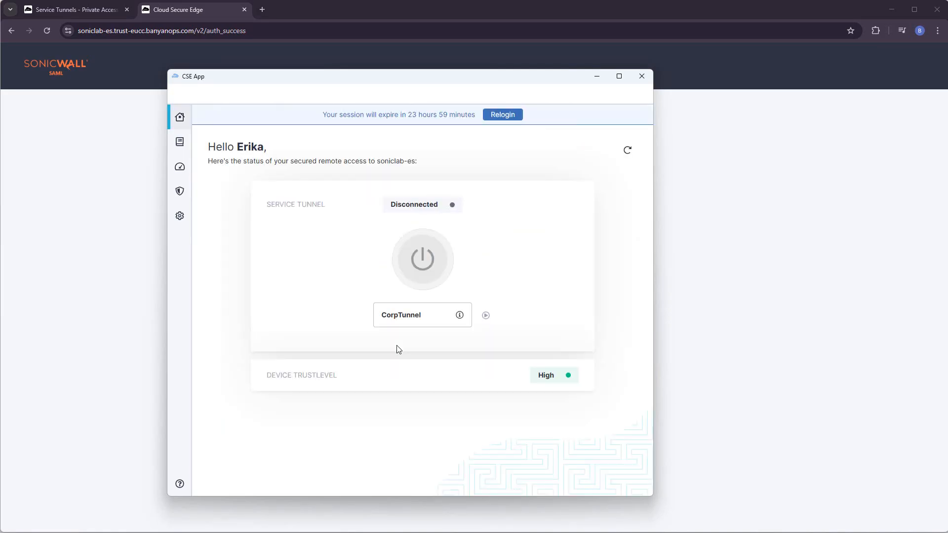
{"action": "mouse_move", "coordinate": [460, 319]}
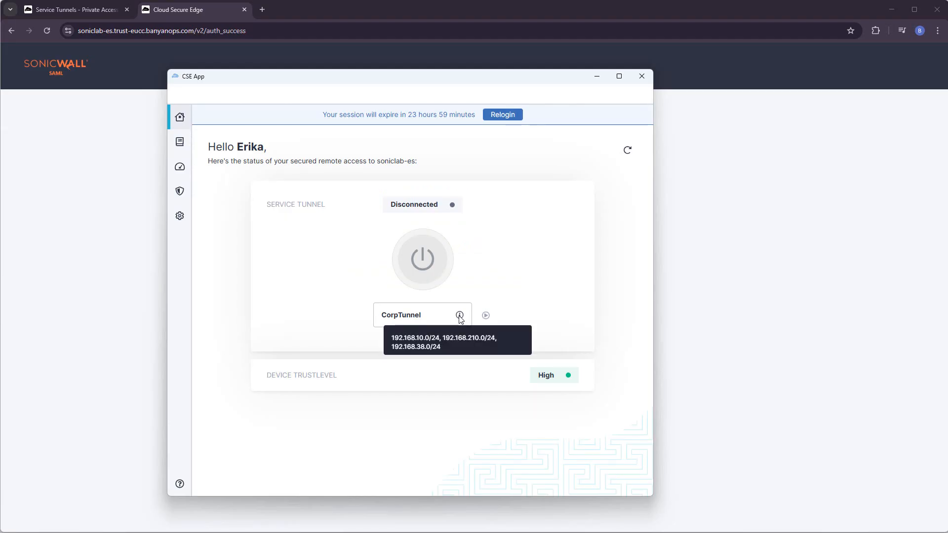
Select the standard user in the admin console's Directory users list, then return to CSE App.
{"action": "left_click", "coordinate": [88, 12]}
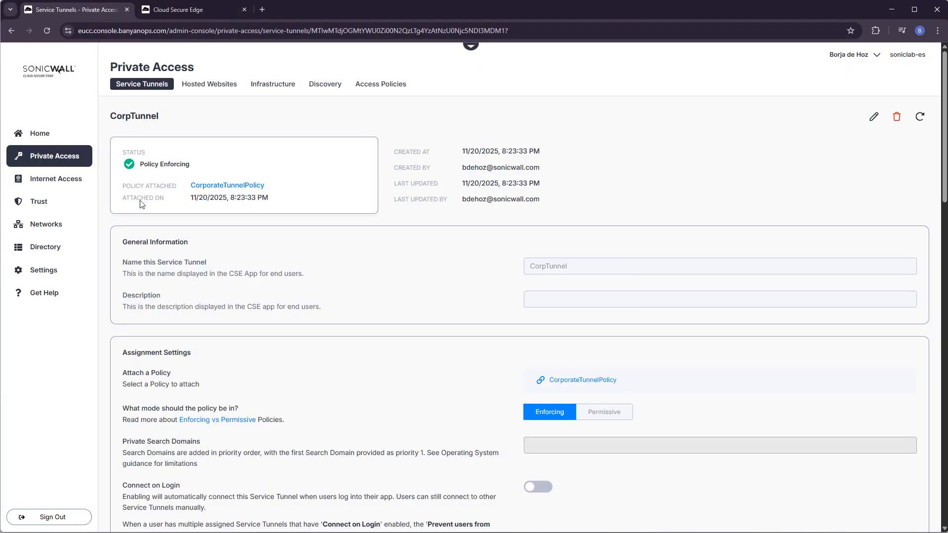
{"action": "left_click", "coordinate": [43, 249]}
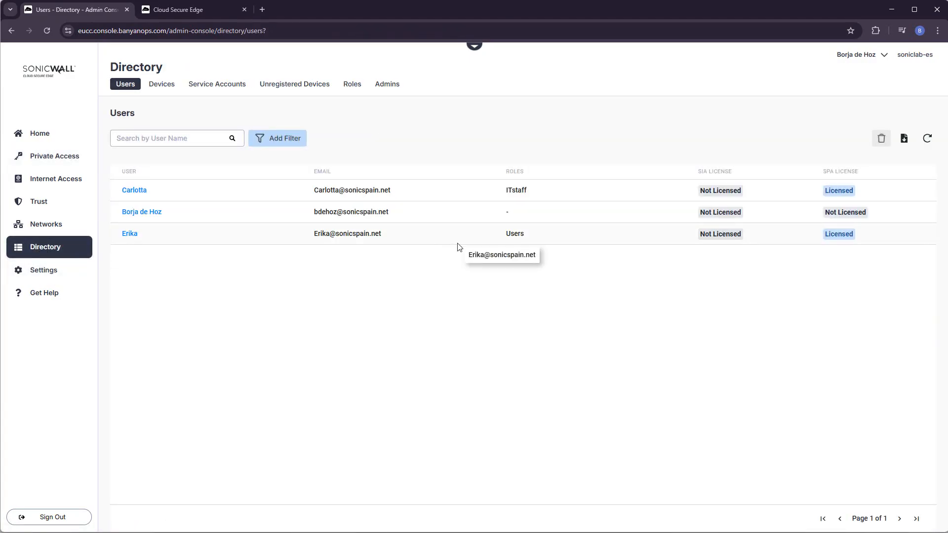
{"action": "left_click", "coordinate": [489, 239]}
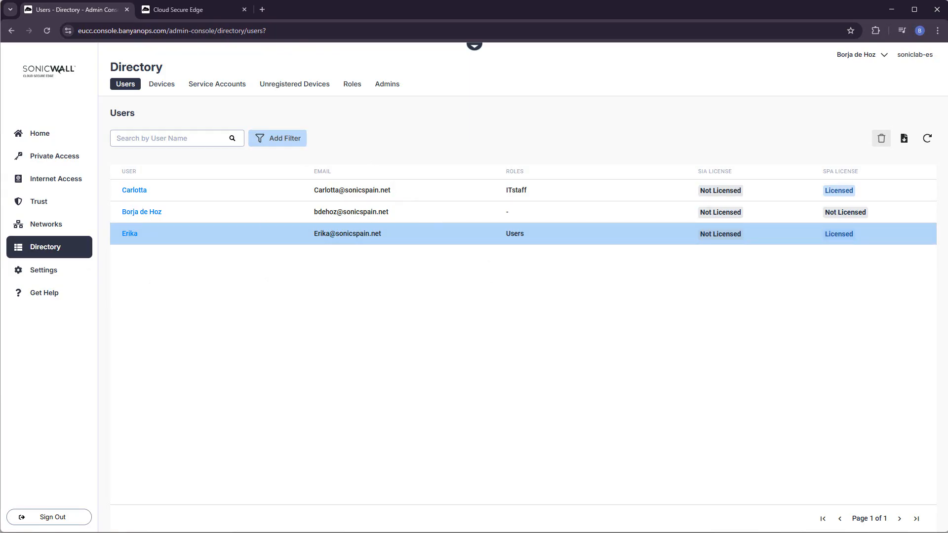
{"action": "key", "text": "alt+Tab"}
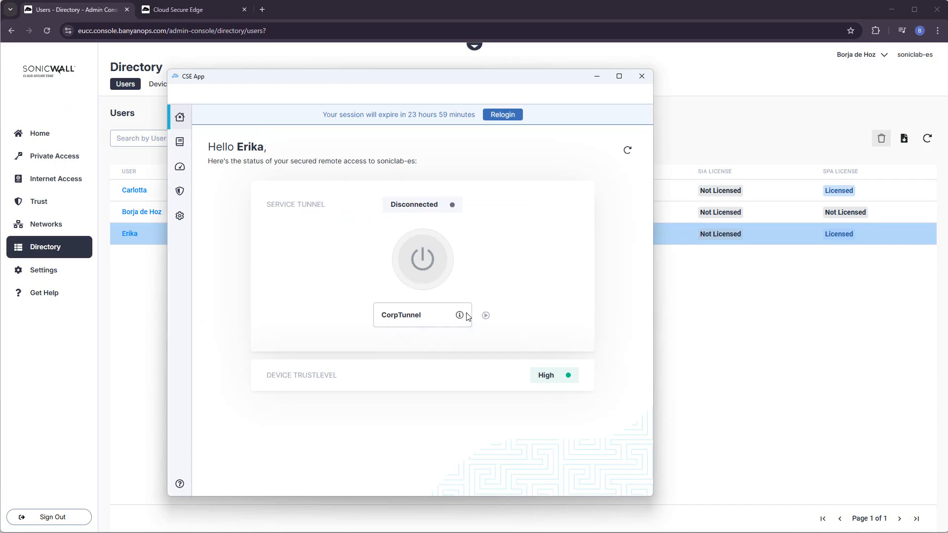
Connect the CorpTunnel service tunnel in CSE App.
{"action": "left_click", "coordinate": [419, 253]}
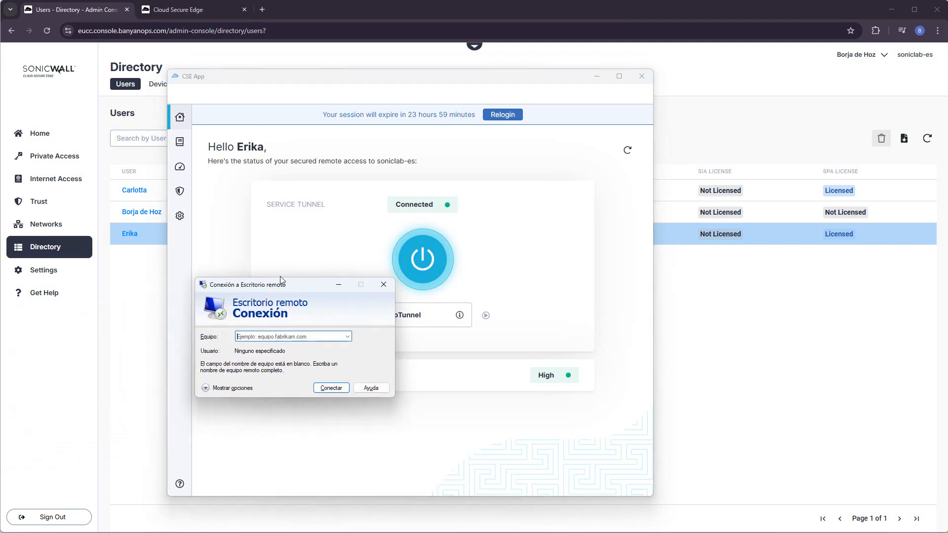
Attempt a Remote Desktop connection to 192.168.10.104 and cancel the credentials prompt.
{"action": "left_click_drag", "start_coordinate": [243, 281], "coordinate": [336, 214]}
{"action": "left_click", "coordinate": [357, 262]}
{"action": "type", "text": "192.168.10.104"}
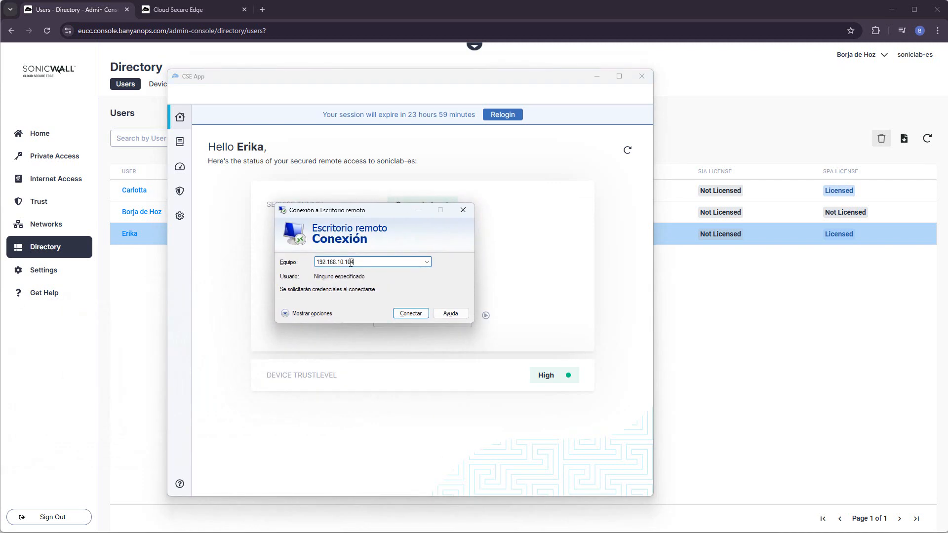
{"action": "left_click", "coordinate": [410, 314]}
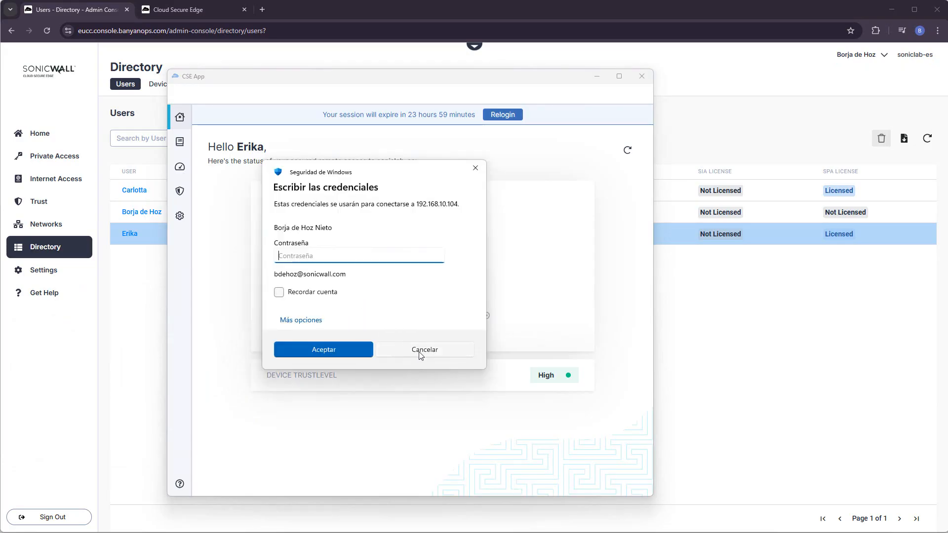
{"action": "left_click", "coordinate": [421, 354]}
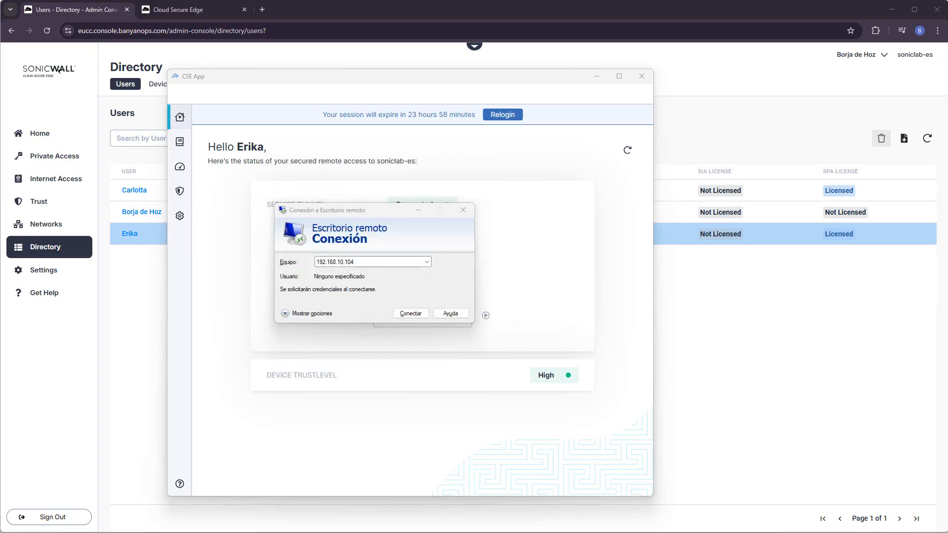
Ping 192.168.10.104 in Command Prompt, confirming destination network unreachable, then stop it.
{"action": "left_click_drag", "start_coordinate": [0, 210], "coordinate": [480, 138]}
{"action": "type", "text": "ping 192.168.10.104"}
{"action": "key", "text": "Return"}
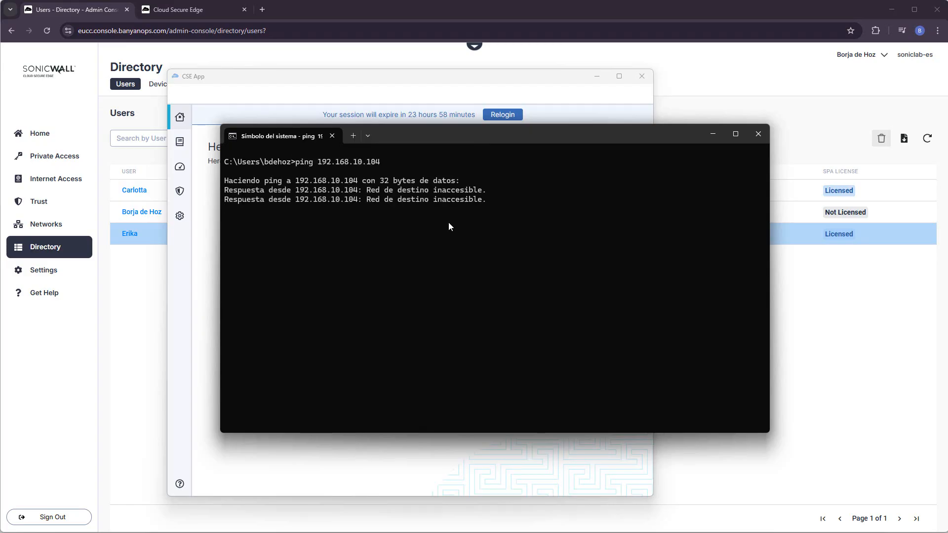
{"action": "key", "text": "ctrl+c"}
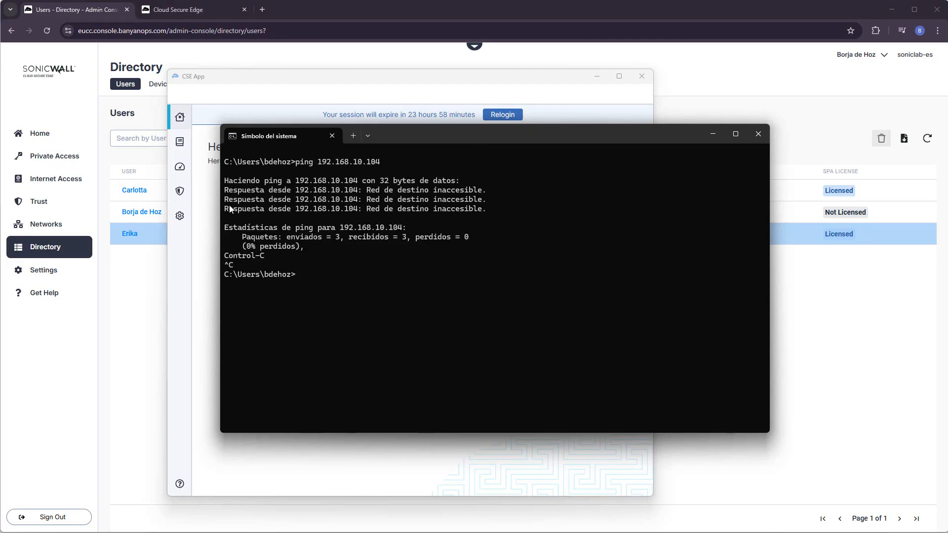
{"action": "left_click", "coordinate": [203, 218]}
{"action": "left_click", "coordinate": [184, 223]}
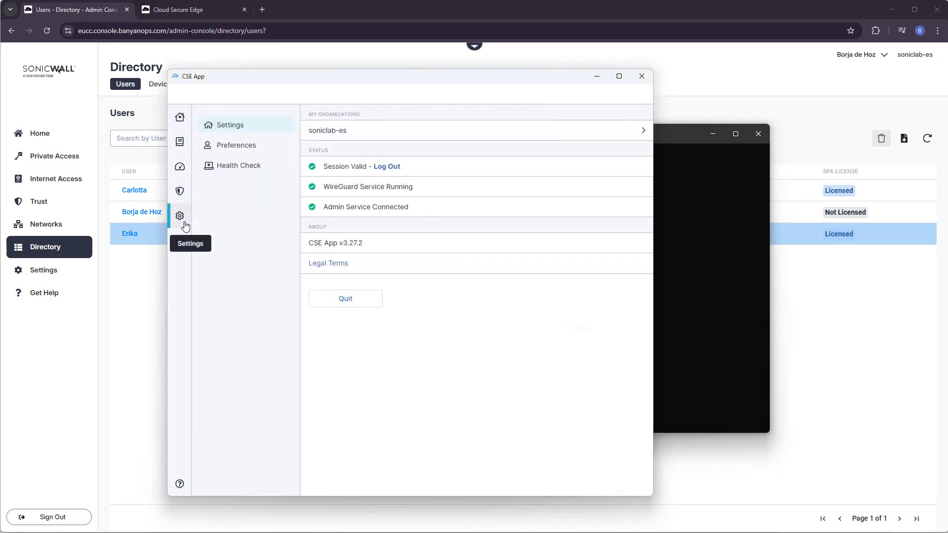
{"action": "left_click", "coordinate": [359, 134]}
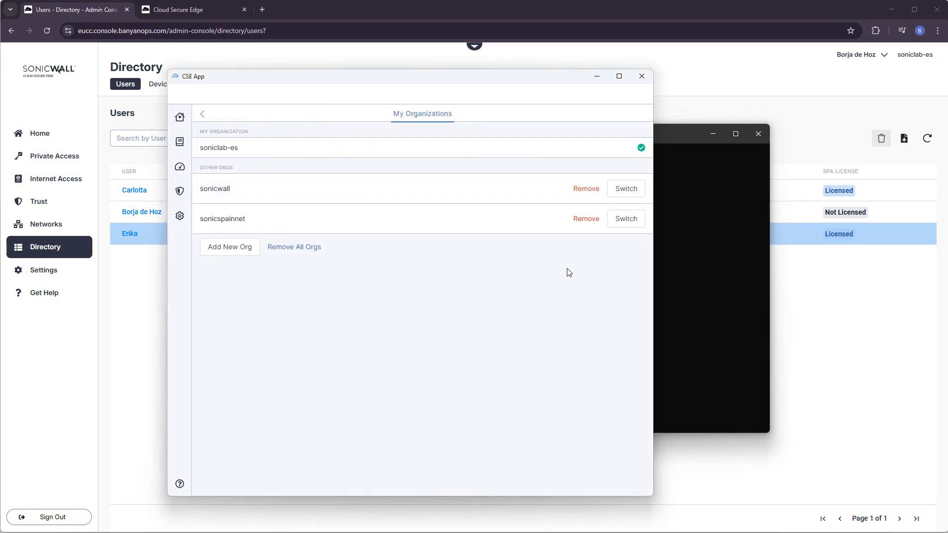
{"action": "left_click", "coordinate": [621, 219]}
{"action": "left_click", "coordinate": [585, 220]}
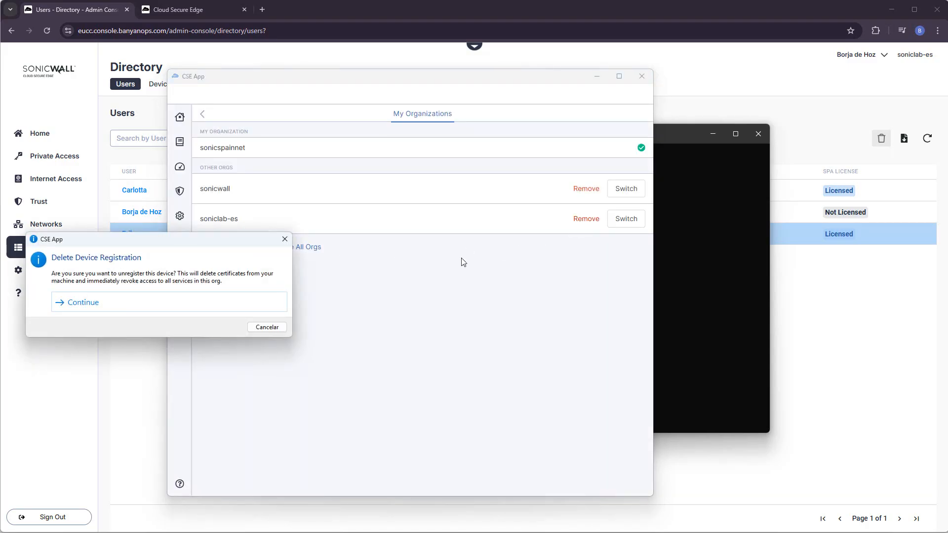
{"action": "left_click", "coordinate": [165, 304]}
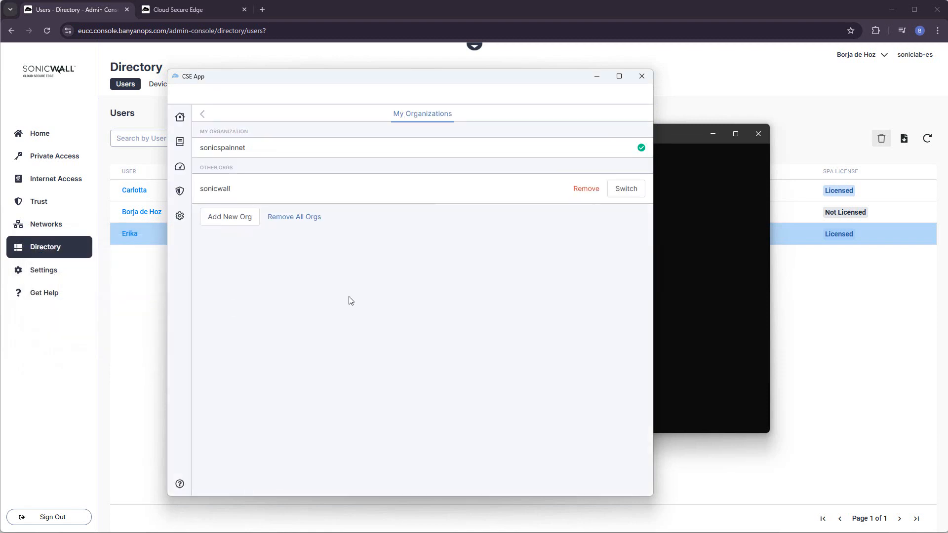
{"action": "left_click", "coordinate": [231, 221]}
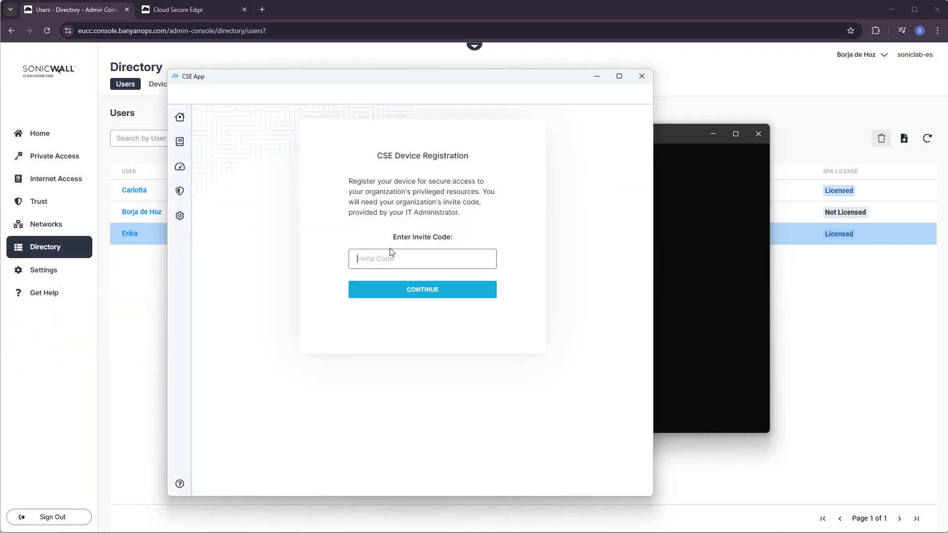
{"action": "key", "text": "Return"}
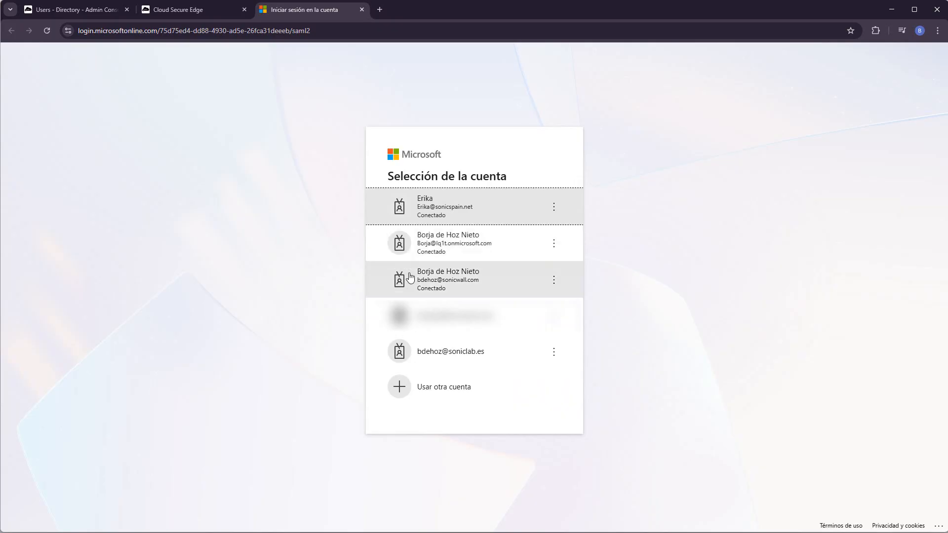
Sign in to Microsoft with a different account, entering the ITstaff user's work e-mail and password.
{"action": "left_click", "coordinate": [460, 387]}
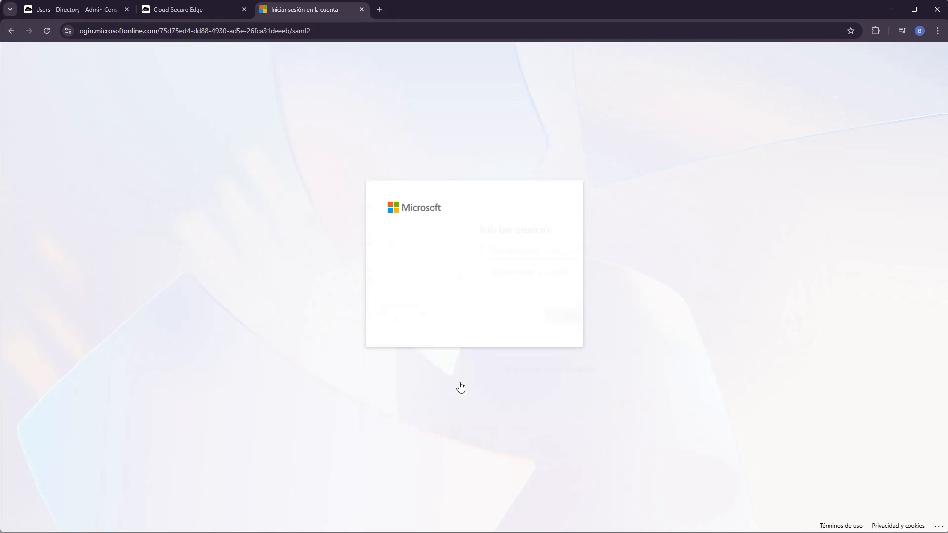
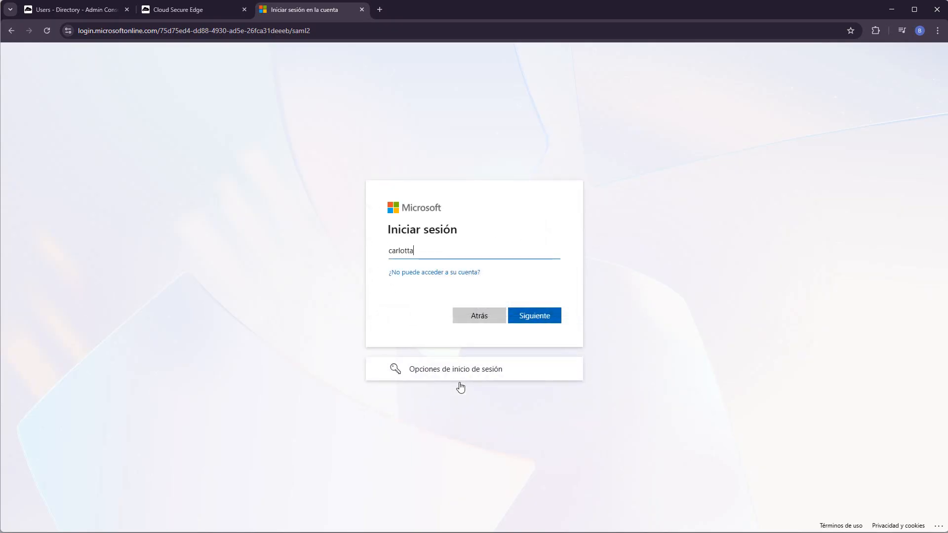
{"action": "key", "text": "Return"}
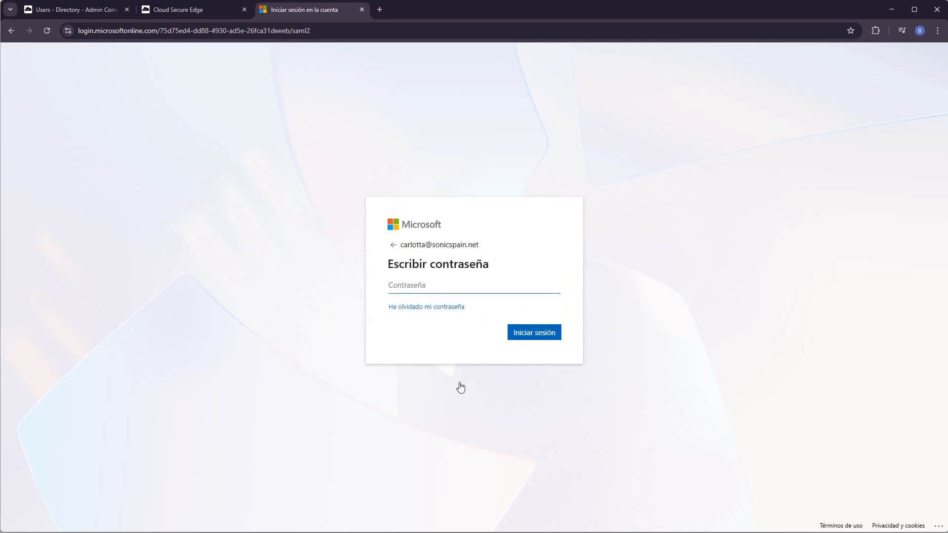
{"action": "type", "text": "*******"}
{"action": "key", "text": "Return"}
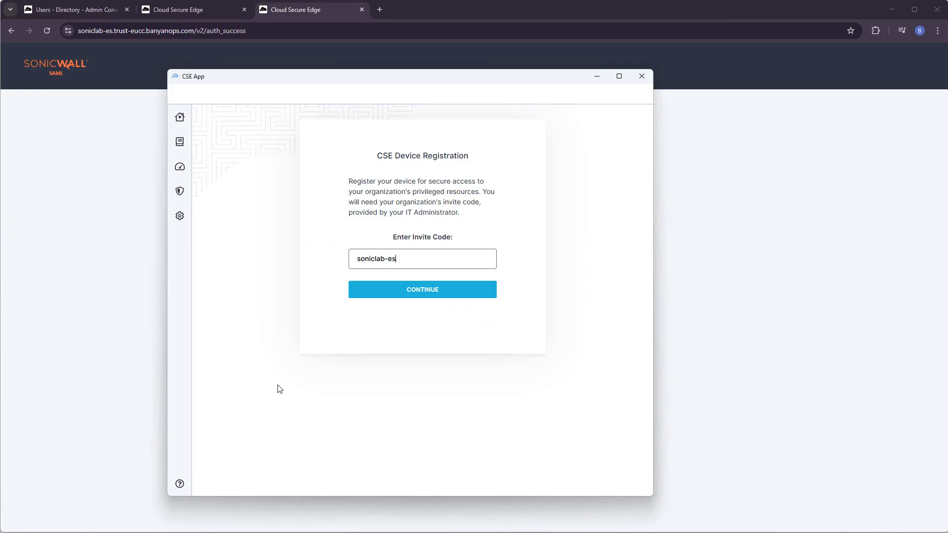
Finish registration, connect CorpTunnel, and retry Remote Desktop to 192.168.10.104, cancelling the credentials prompt.
{"action": "key", "text": "Return"}
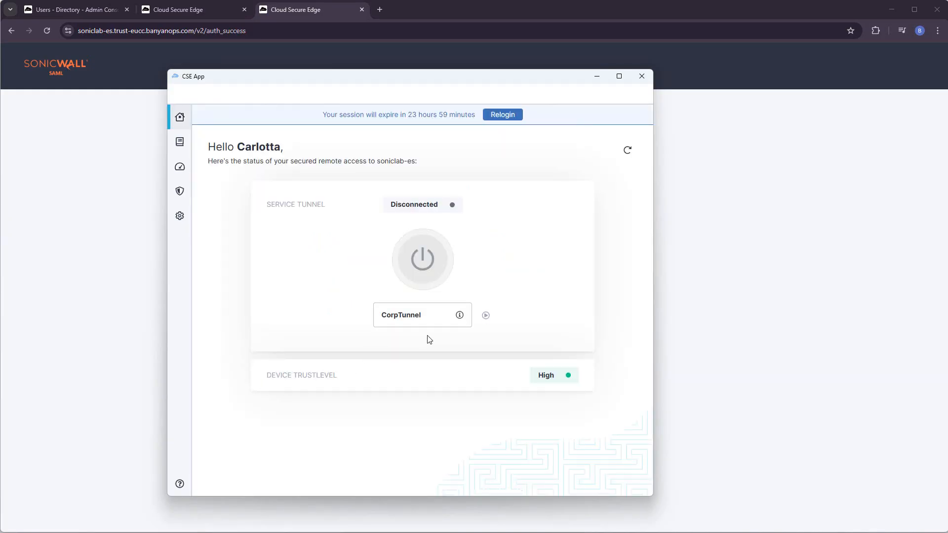
{"action": "left_click", "coordinate": [417, 260]}
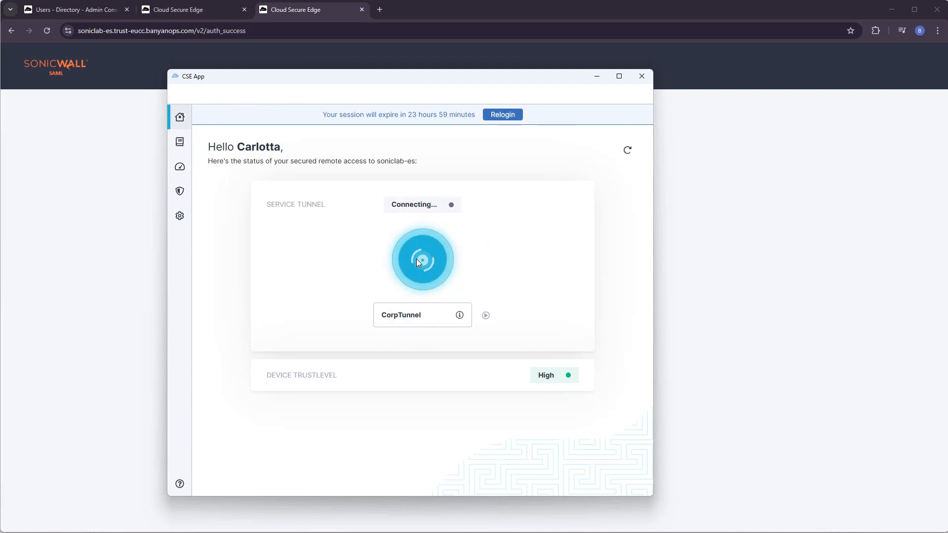
{"action": "key", "text": "alt+Tab"}
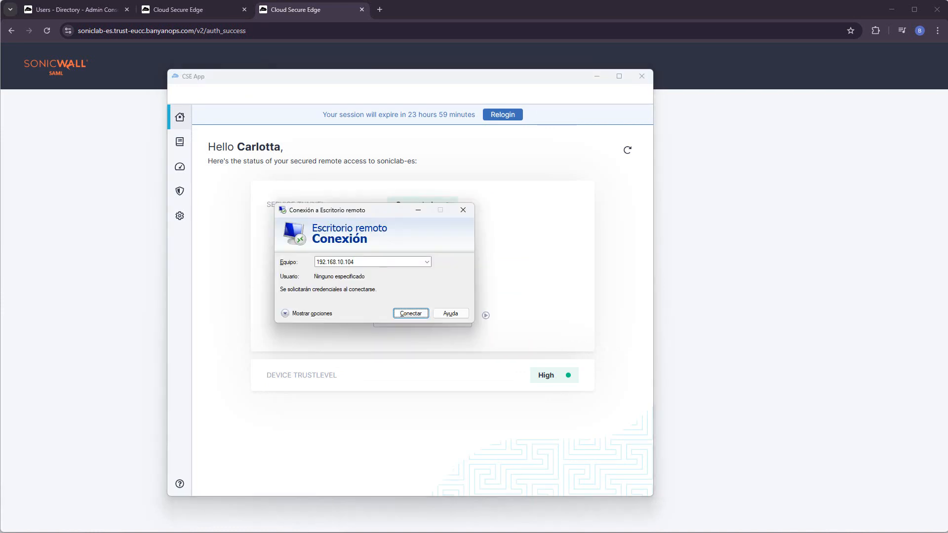
{"action": "left_click", "coordinate": [404, 316]}
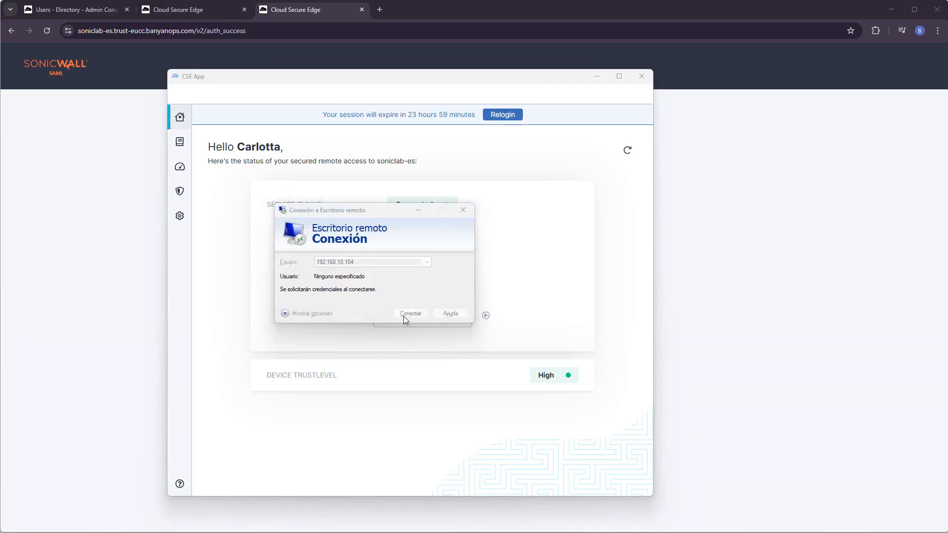
{"action": "left_click", "coordinate": [419, 348]}
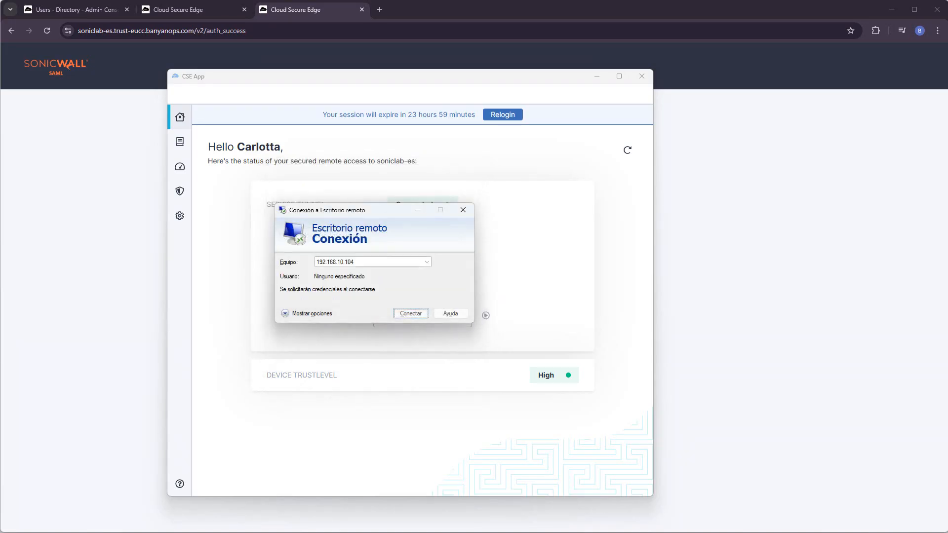
Re-run the ping to 192.168.10.104, now succeeding, then return to the Users - Directory tab.
{"action": "key", "text": "alt+Tab"}
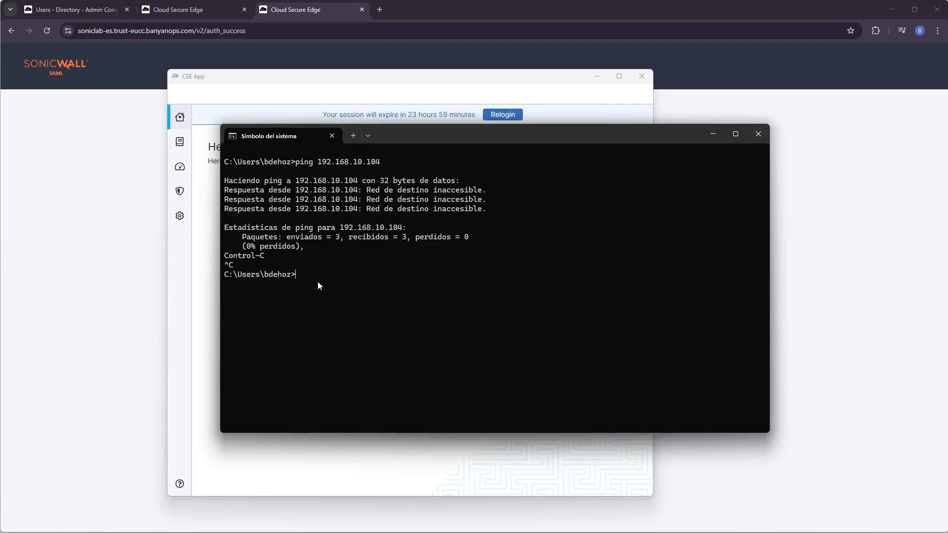
{"action": "key", "text": "Up"}
{"action": "key", "text": "Return"}
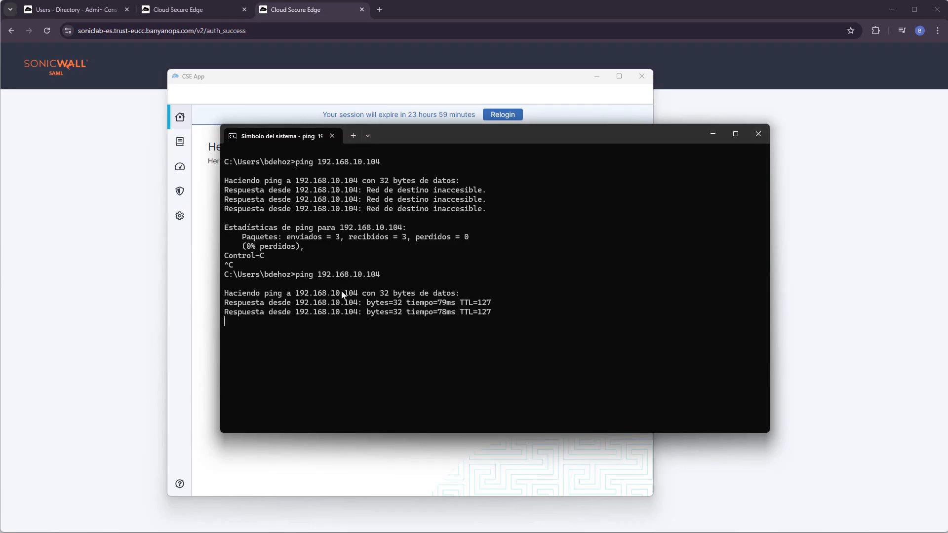
{"action": "key", "text": "ctrl+c"}
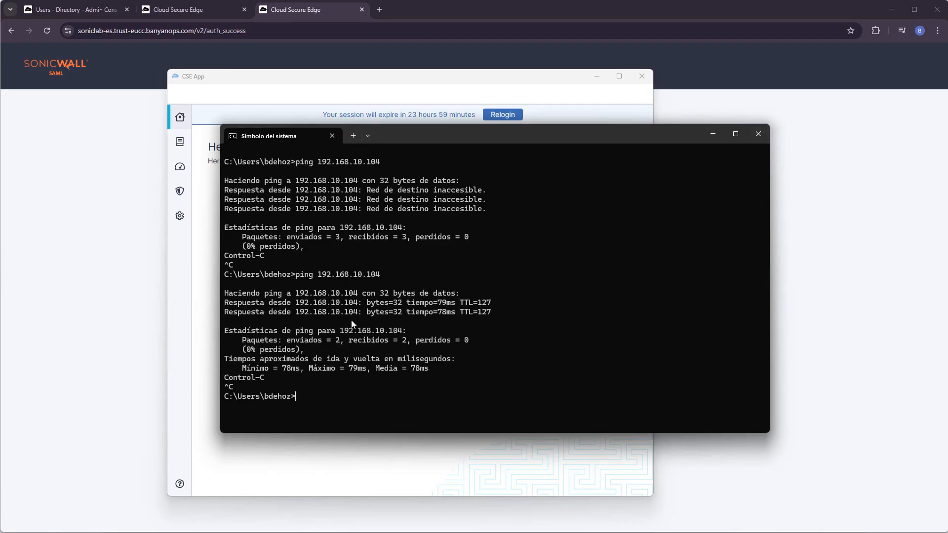
{"action": "left_click", "coordinate": [138, 205]}
{"action": "left_click", "coordinate": [75, 9]}
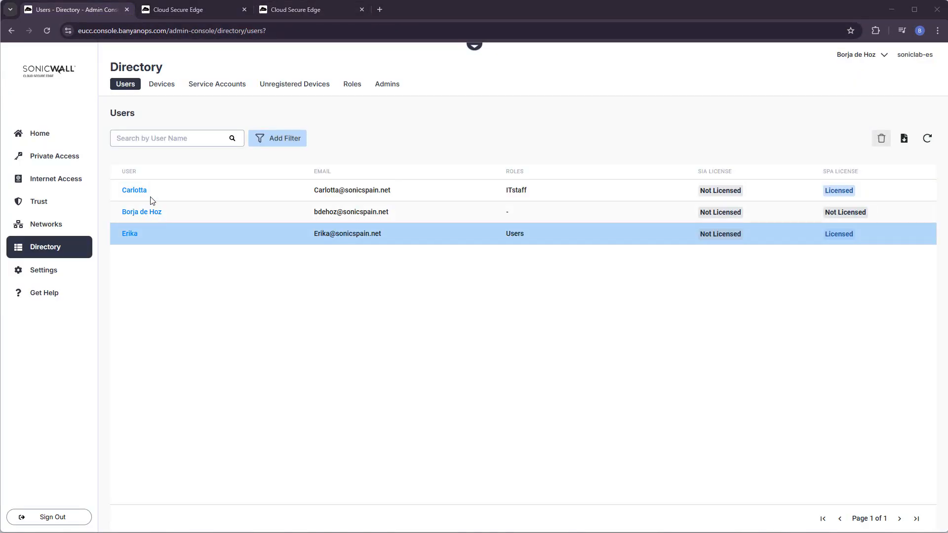
Open the Events log from Home and fully expand the 'Blocked by L4 policy' event.
{"action": "left_click", "coordinate": [57, 136]}
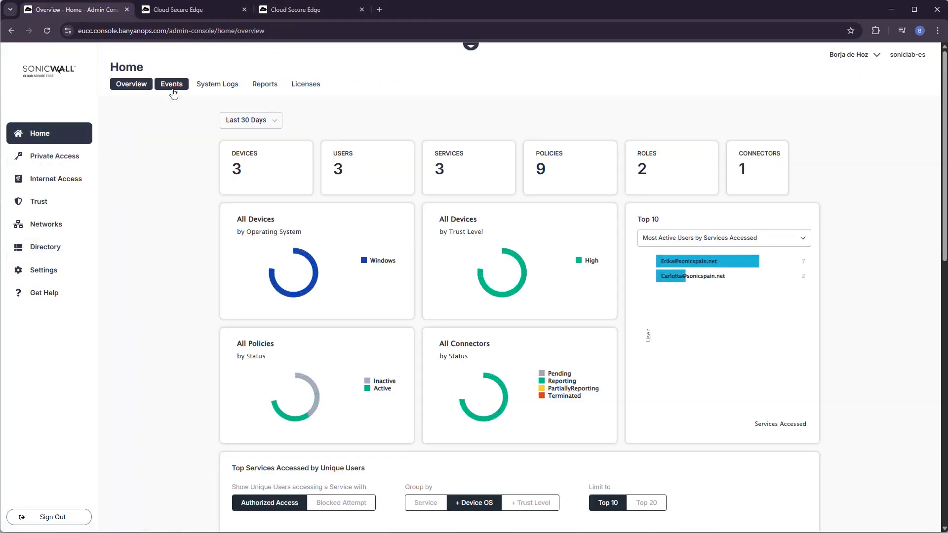
{"action": "left_click", "coordinate": [172, 89]}
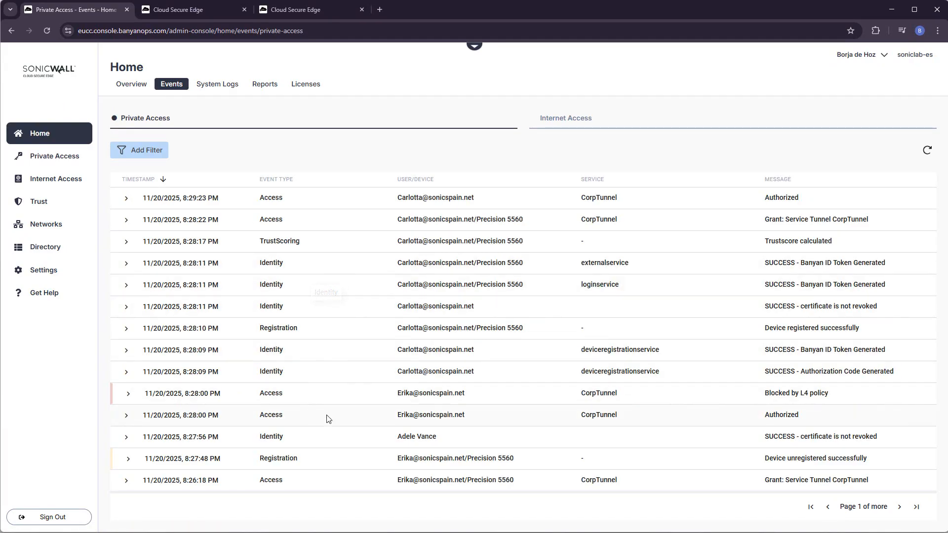
{"action": "left_click", "coordinate": [128, 396]}
{"action": "scroll", "coordinate": [346, 440], "scroll_direction": "down", "scroll_amount": 3}
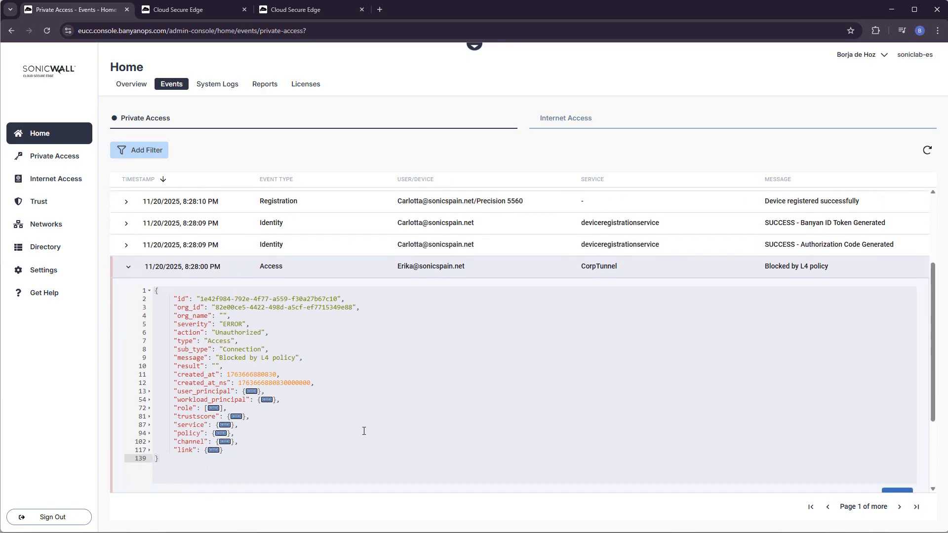
{"action": "left_click", "coordinate": [852, 475]}
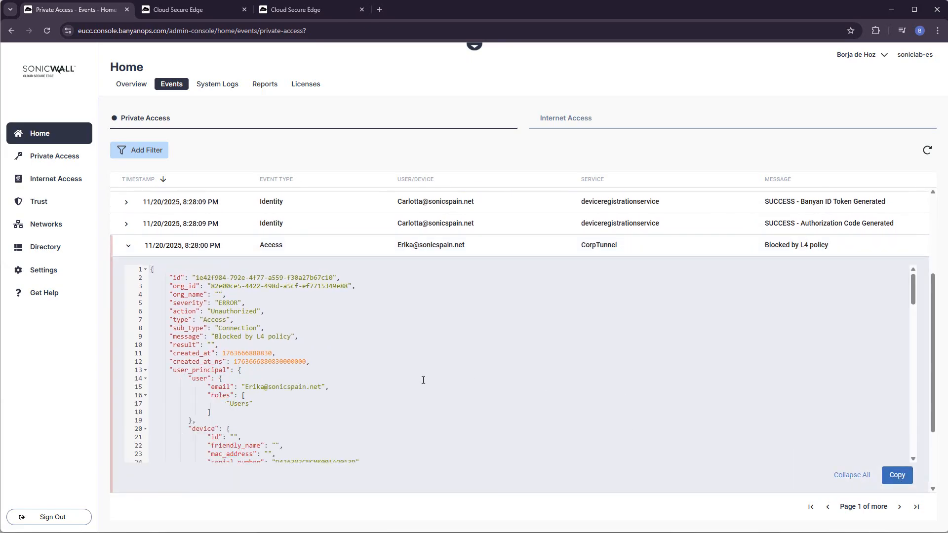
Review the event's JSON details, highlight the Blocked by L4 policy message, then collapse the row.
{"action": "scroll", "coordinate": [287, 363], "scroll_direction": "down", "scroll_amount": 4}
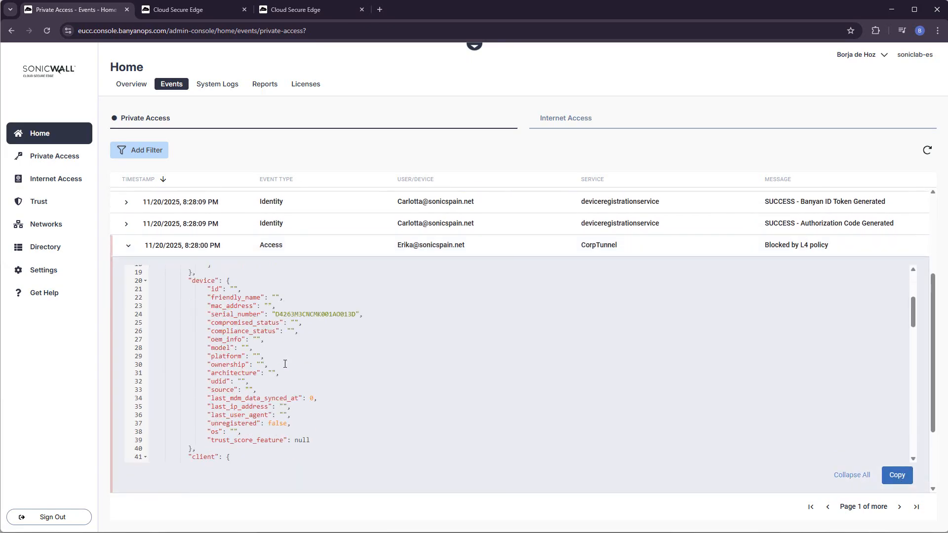
{"action": "scroll", "coordinate": [285, 367], "scroll_direction": "down", "scroll_amount": 4}
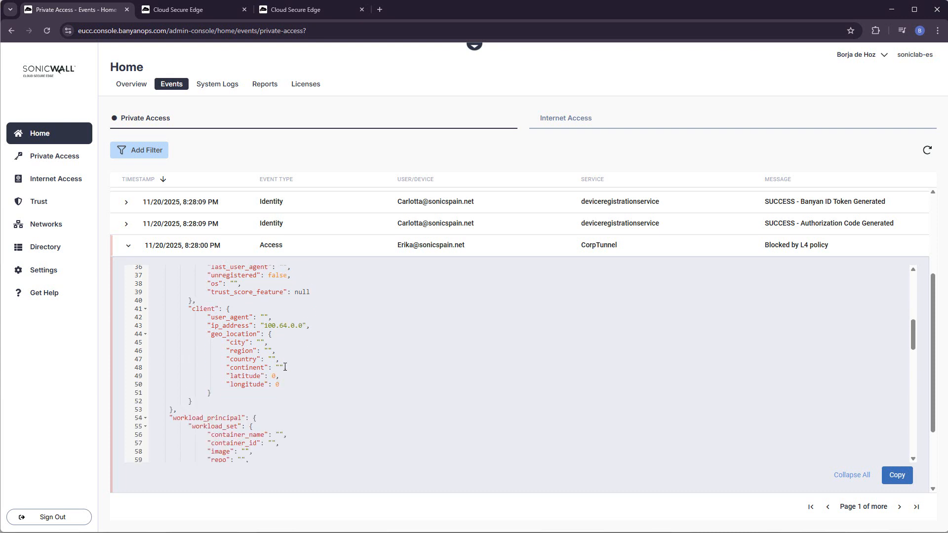
{"action": "scroll", "coordinate": [285, 367], "scroll_direction": "down", "scroll_amount": 4}
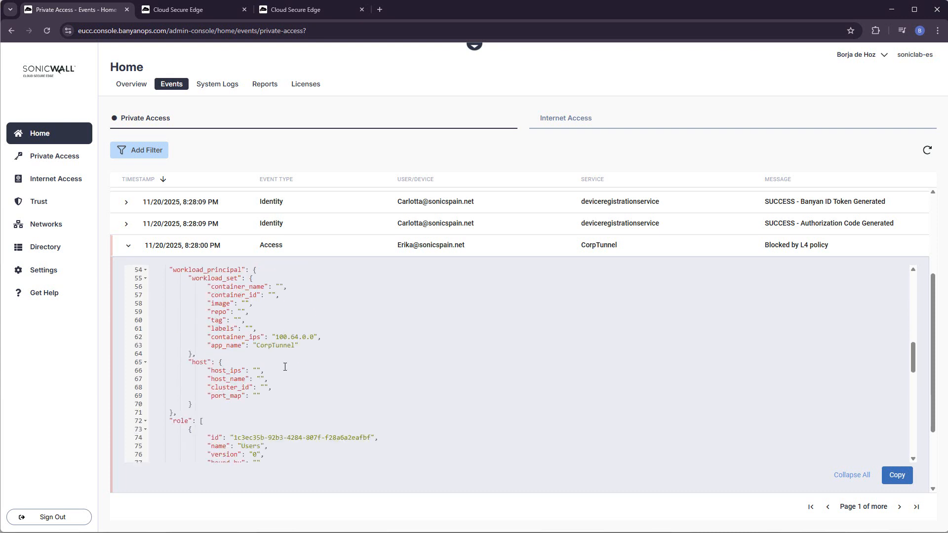
{"action": "scroll", "coordinate": [285, 367], "scroll_direction": "down", "scroll_amount": 5}
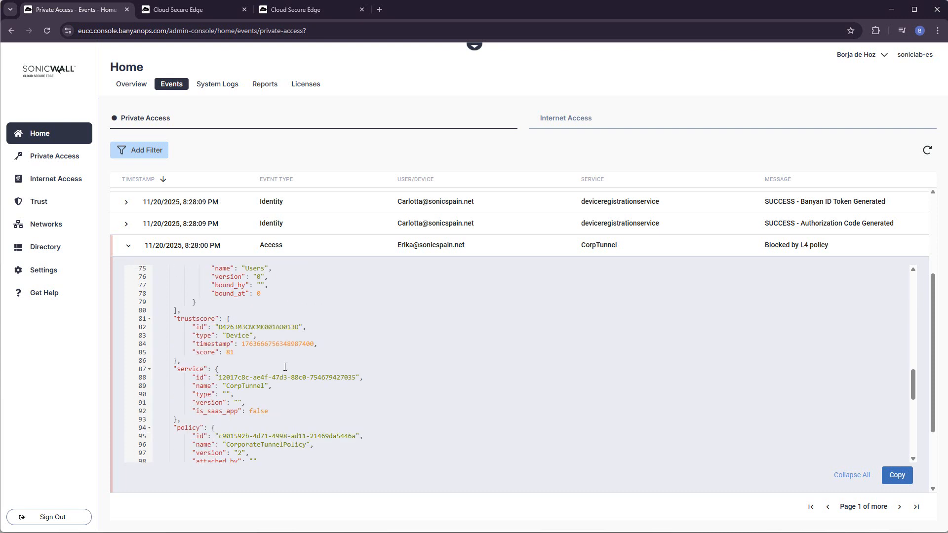
{"action": "scroll", "coordinate": [285, 367], "scroll_direction": "down", "scroll_amount": 4}
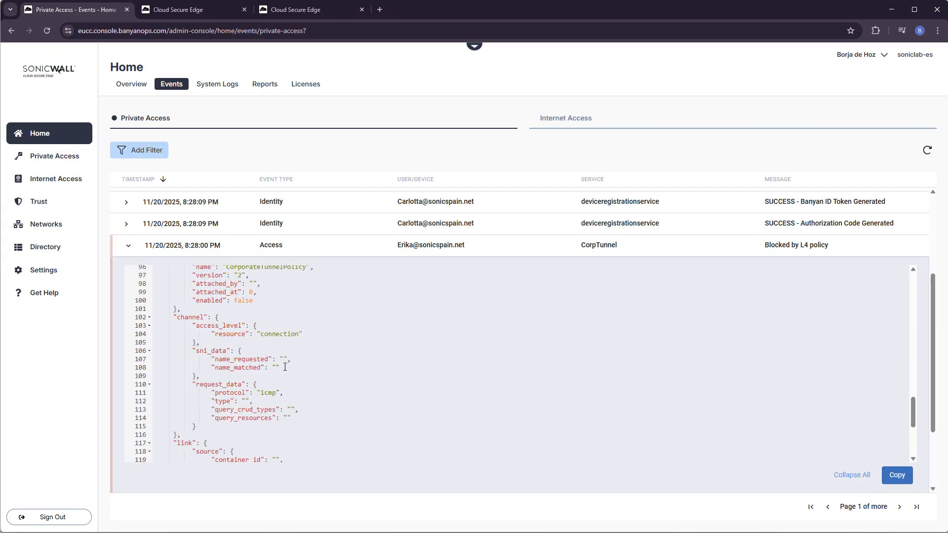
{"action": "left_click_drag", "start_coordinate": [196, 382], "coordinate": [236, 422]}
{"action": "scroll", "coordinate": [313, 414], "scroll_direction": "down", "scroll_amount": 1}
{"action": "scroll", "coordinate": [313, 413], "scroll_direction": "down", "scroll_amount": 4}
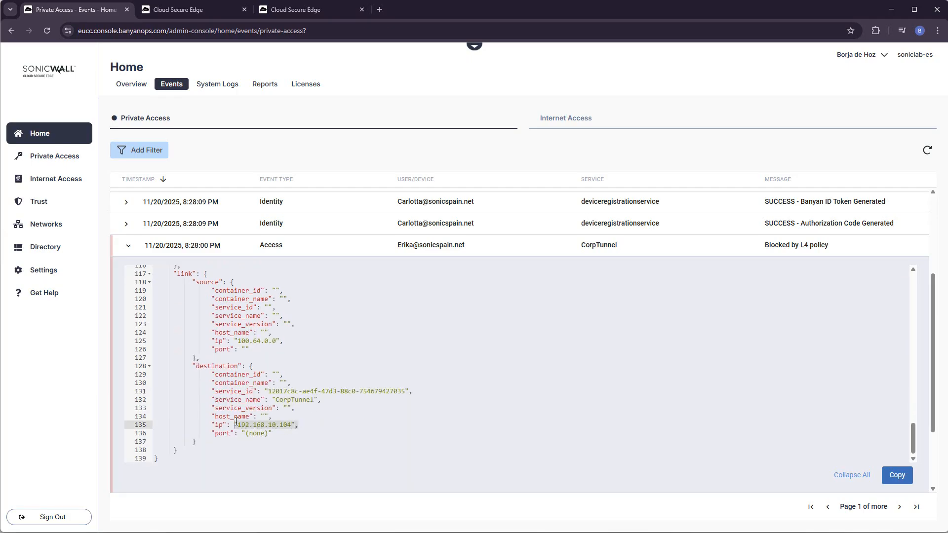
{"action": "left_click_drag", "start_coordinate": [842, 254], "coordinate": [769, 246]}
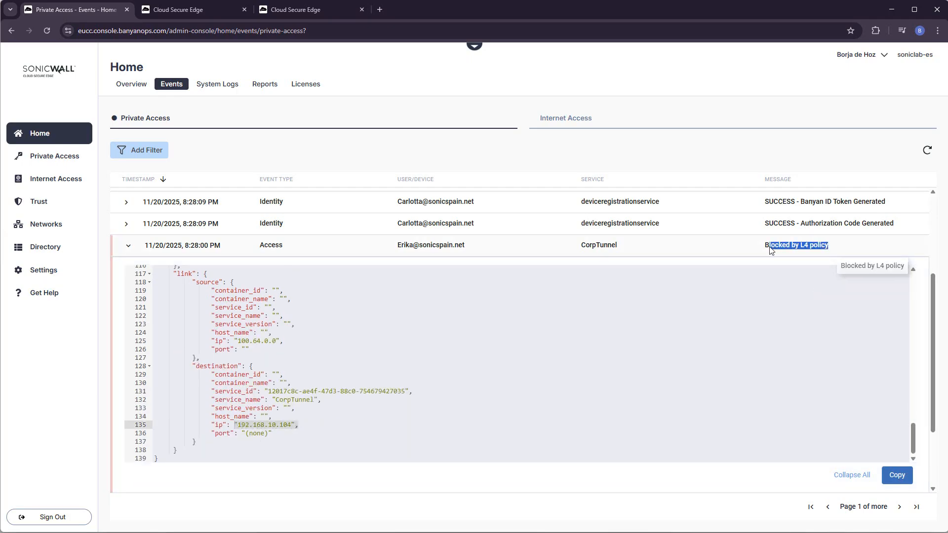
{"action": "left_click", "coordinate": [128, 249]}
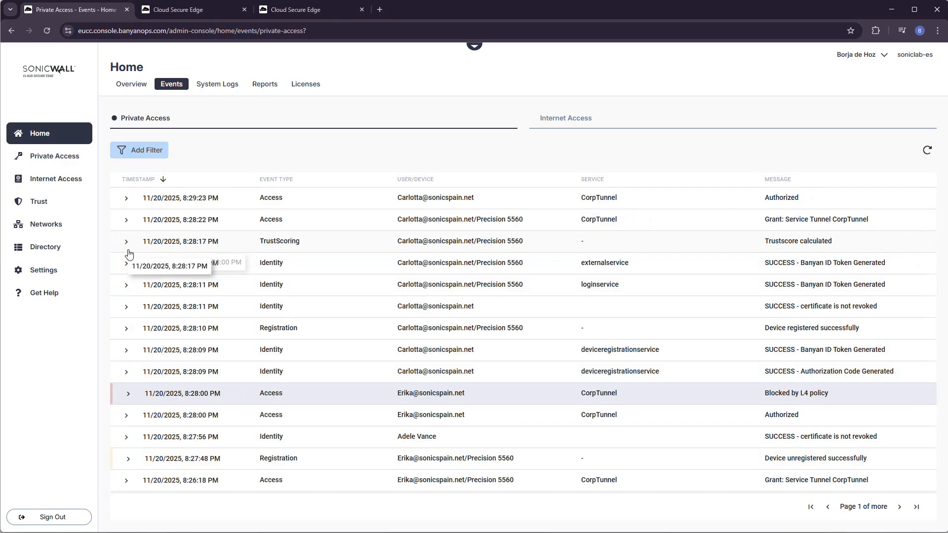
Check Service Tunnels shows CorpTunnel using CorporateTunnelPolicy, then go back to Home.
{"action": "left_click", "coordinate": [64, 158]}
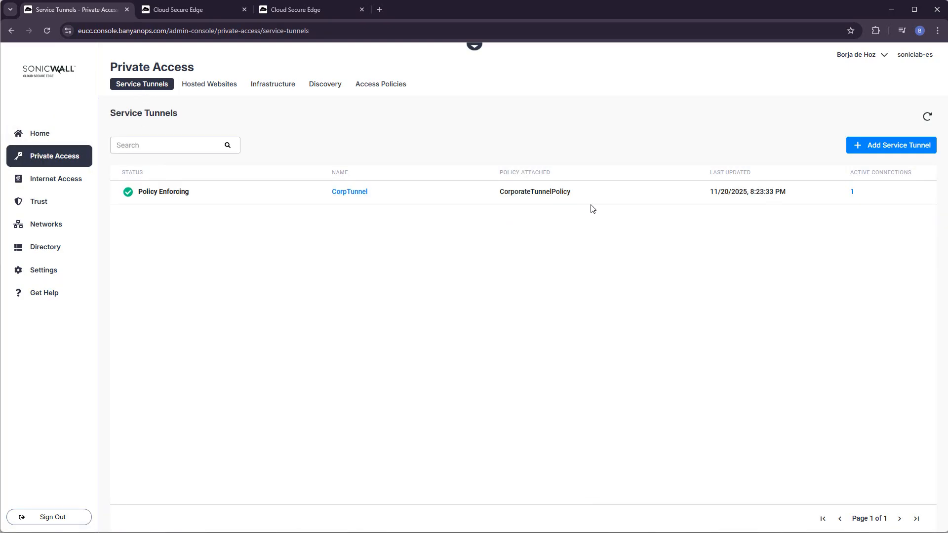
{"action": "left_click_drag", "start_coordinate": [588, 202], "coordinate": [497, 201]}
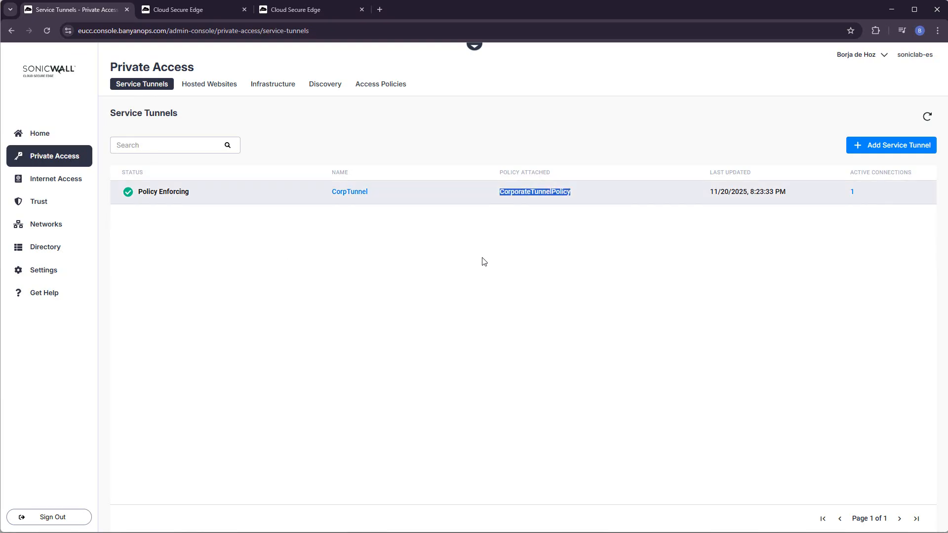
{"action": "left_click", "coordinate": [42, 138]}
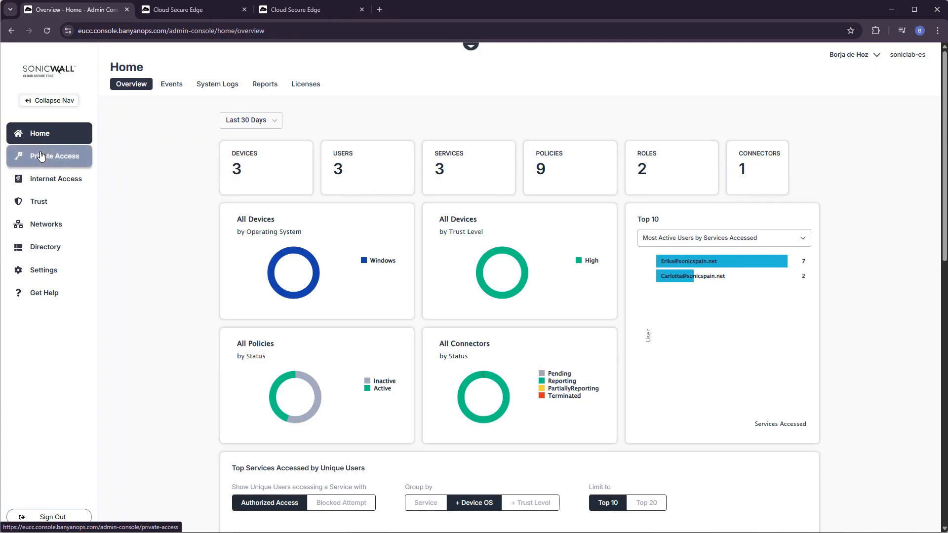